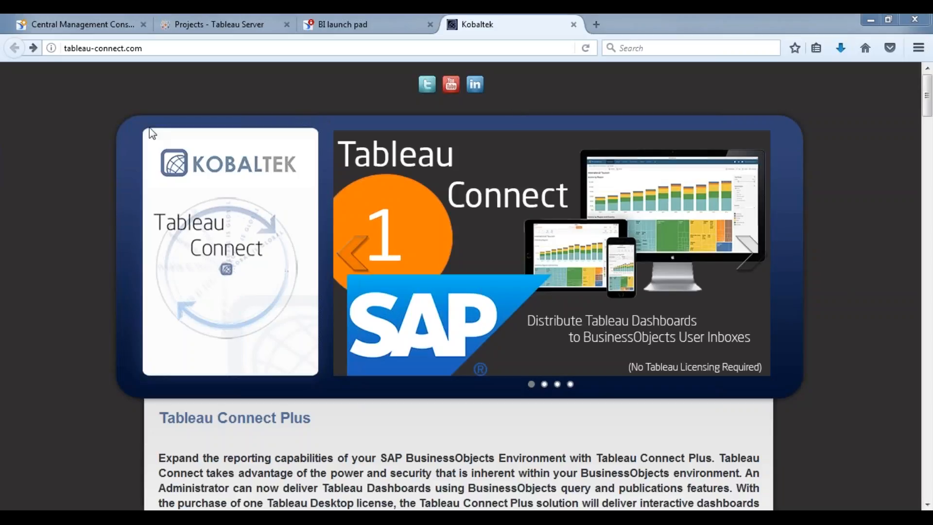
# Step: Scroll the Kobaltek page to section 1, 'Distribute Tableau Dashboards to BusinessObjects User Inboxes'
pyautogui.click(66, 162)
pyautogui.scroll(-1, 316, 378)
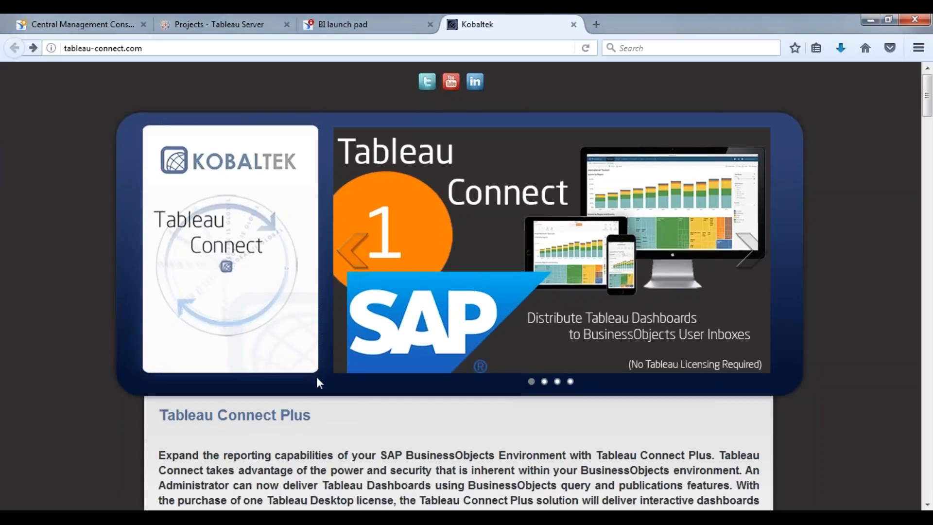
pyautogui.scroll(-10, 316, 377)
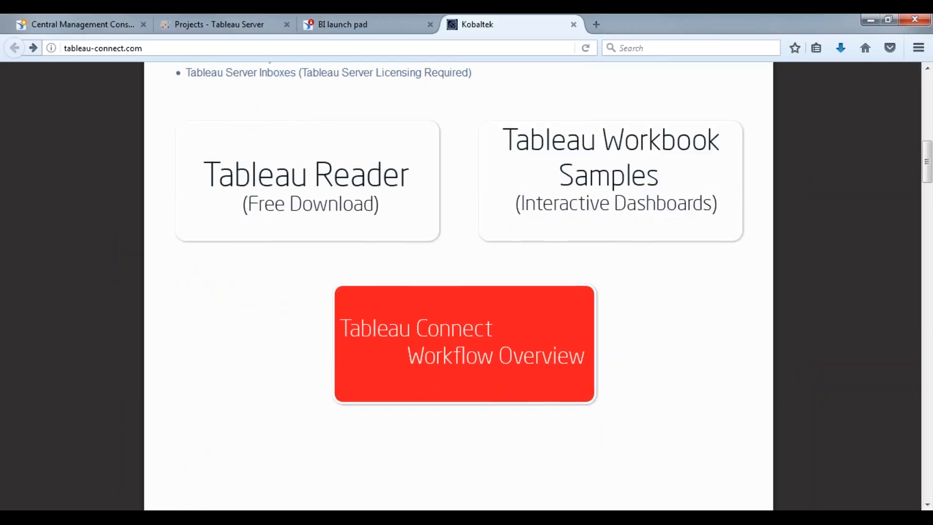
pyautogui.scroll(-9, 318, 377)
pyautogui.scroll(3, 320, 376)
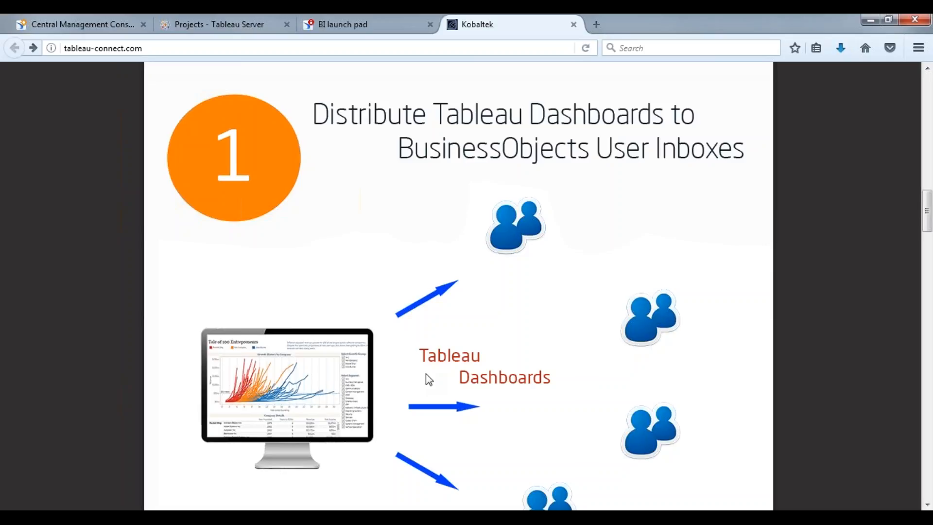
# Step: Glance at the BI launch pad log-on page, then scroll Kobaltek to section 3 on TDE, CSV, XLXS distribution
pyautogui.click(381, 26)
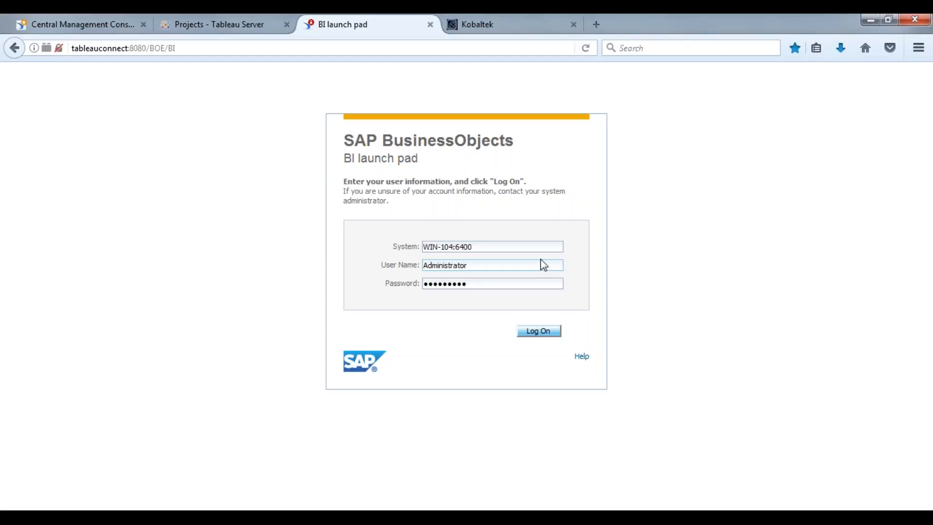
pyautogui.click(497, 19)
pyautogui.scroll(-3, 429, 309)
pyautogui.scroll(-10, 430, 310)
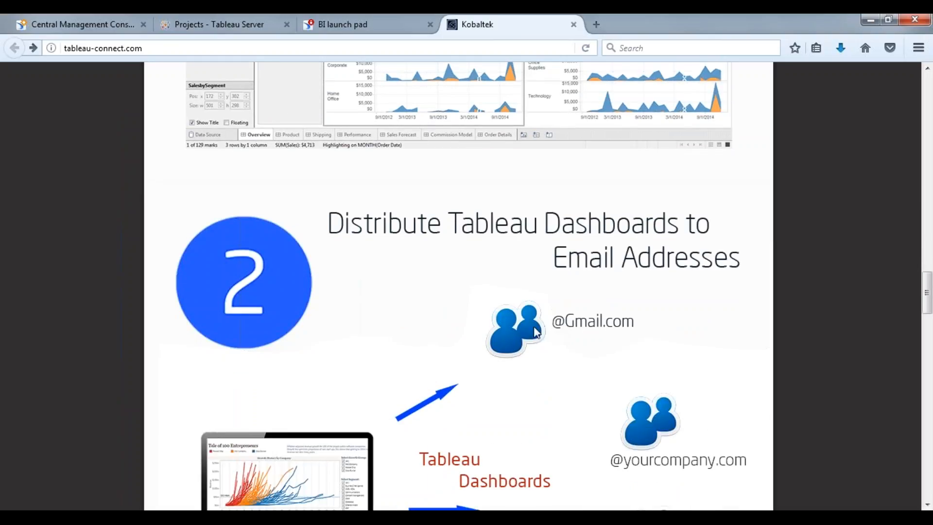
pyautogui.scroll(-3, 496, 355)
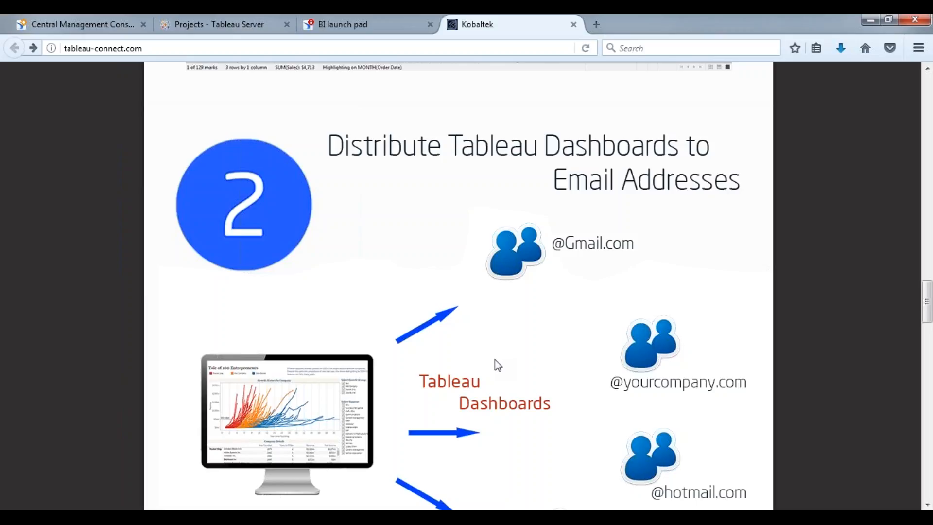
pyautogui.scroll(-10, 447, 418)
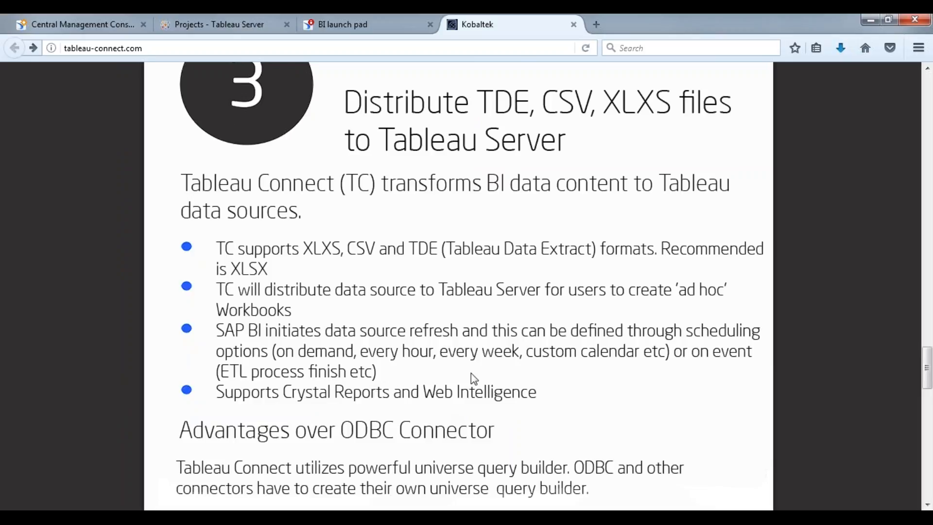
pyautogui.scroll(3, 472, 374)
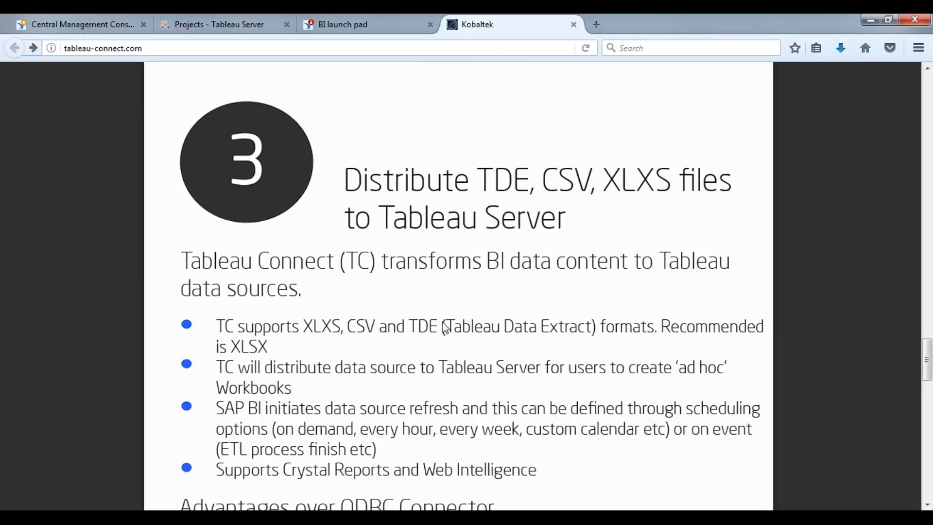
# Step: Check the Regional and Superstore workbooks on Tableau Server, then go back to the Kobaltek page
pyautogui.click(250, 24)
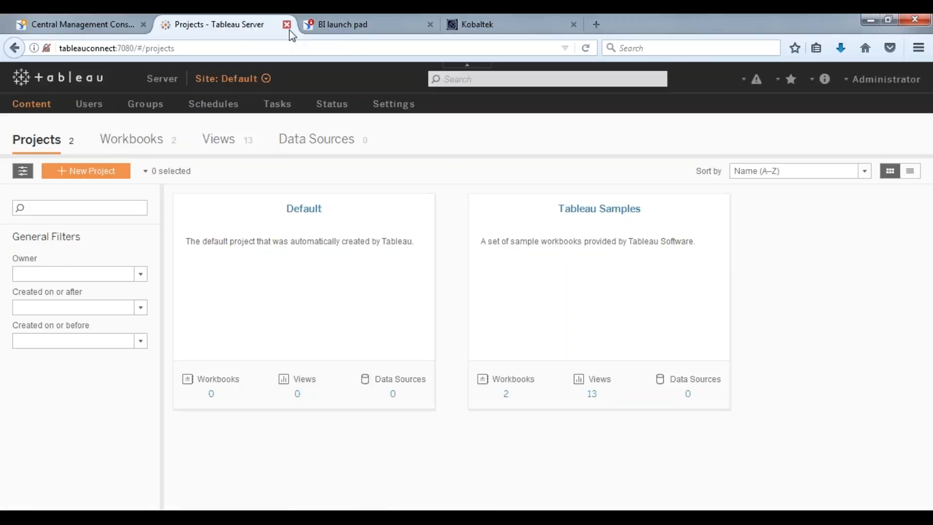
pyautogui.click(164, 148)
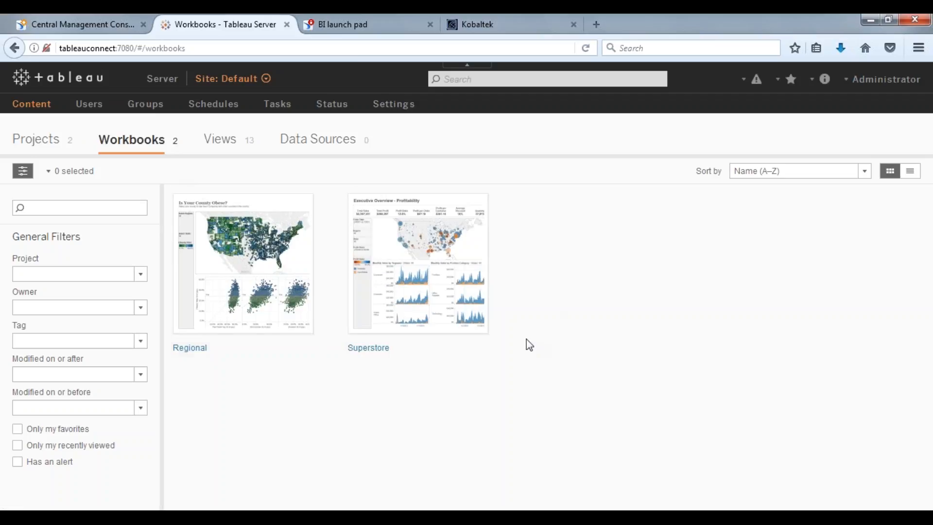
pyautogui.moveTo(377, 293)
pyautogui.click(506, 22)
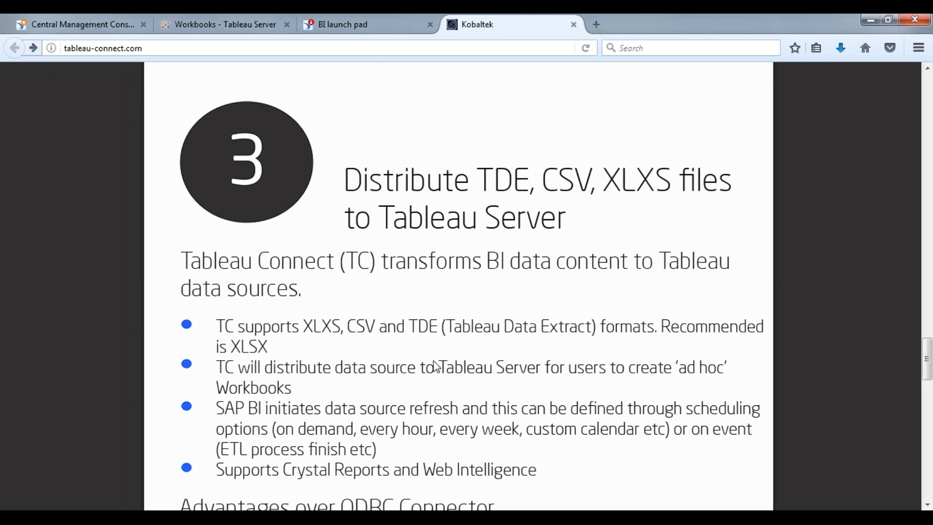
# Step: Open the 15-day evaluation page (TCevaluation.php) and scroll to its Tableau Connect Downloads list
pyautogui.scroll(3, 423, 380)
pyautogui.scroll(-15, 432, 365)
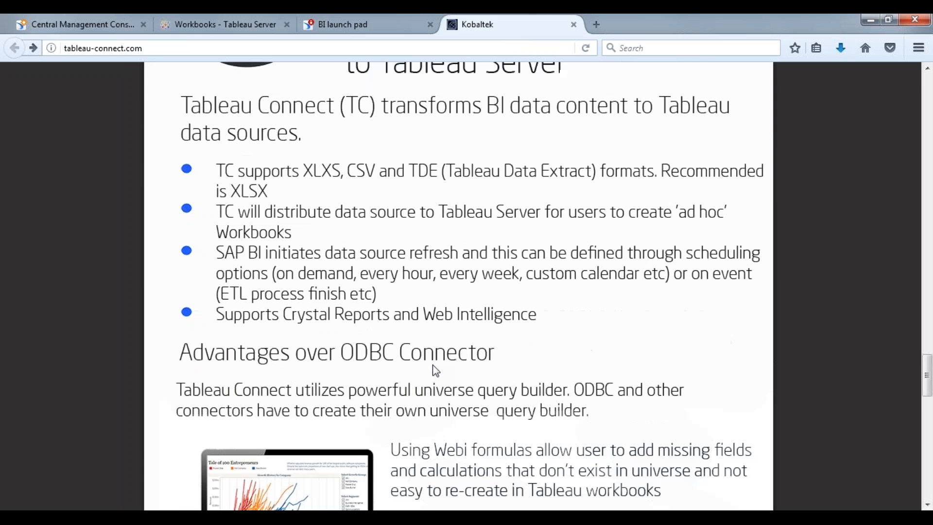
pyautogui.scroll(-12, 433, 369)
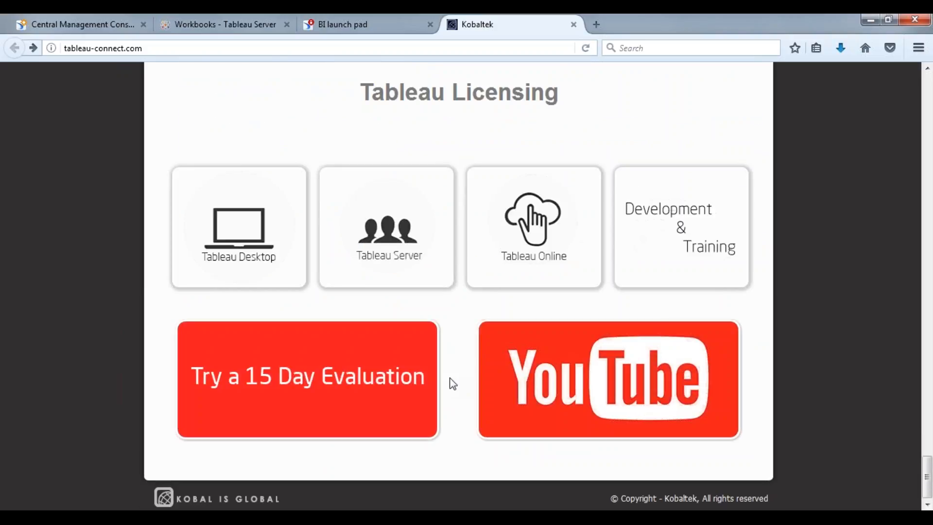
pyautogui.click(315, 351)
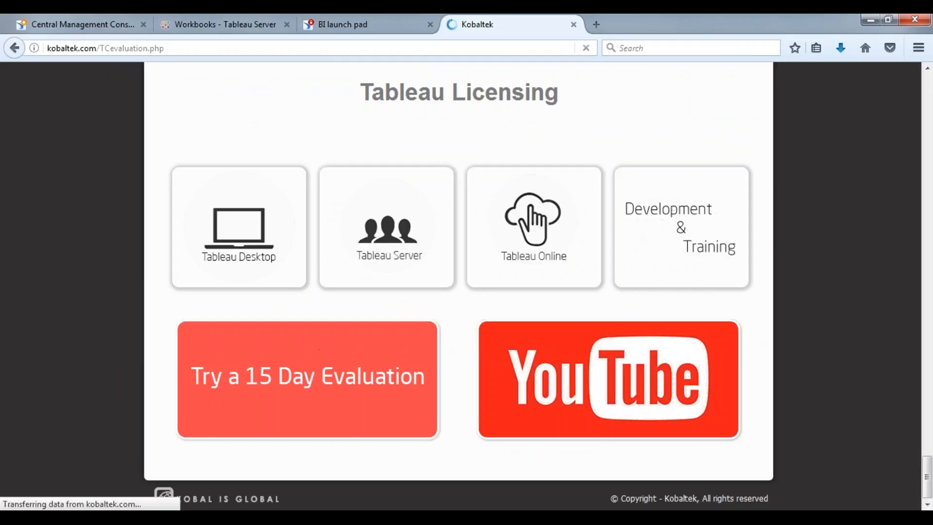
pyautogui.scroll(-5, 325, 366)
pyautogui.scroll(-3, 326, 366)
pyautogui.scroll(1, 326, 367)
pyautogui.scroll(-6, 326, 366)
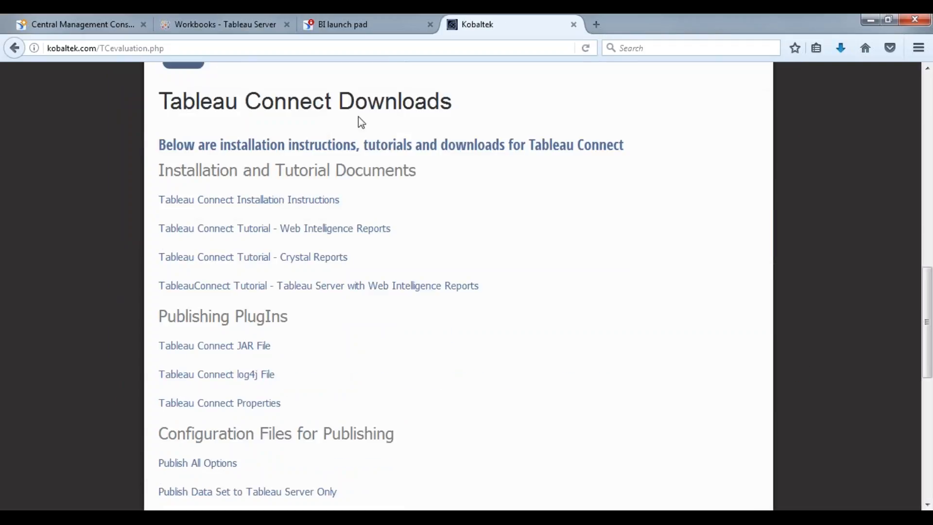
# Step: Open the Tableau Server with Web Intelligence tutorial PDF and highlight com.dataview.tableau.Connect in step 11
pyautogui.click(254, 294)
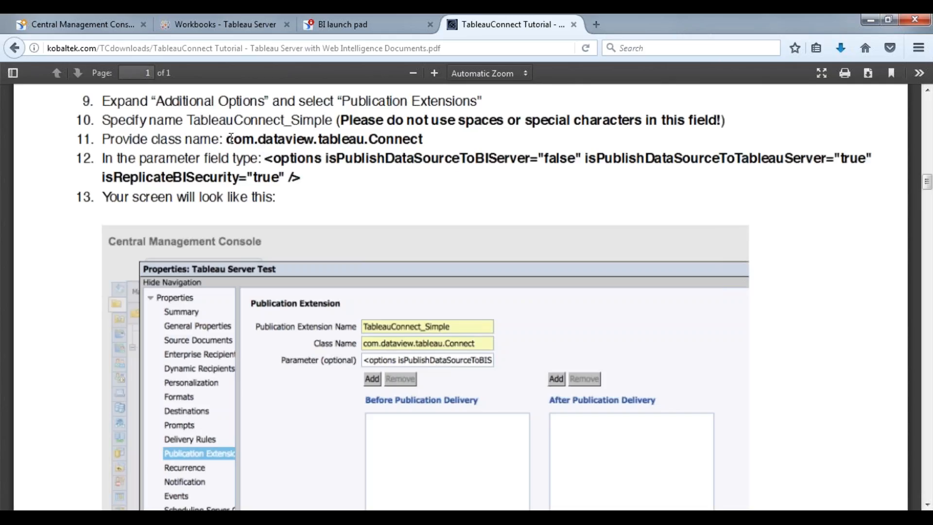
pyautogui.moveTo(229, 139); pyautogui.dragTo(293, 141)
pyautogui.moveTo(420, 136); pyautogui.dragTo(435, 137)
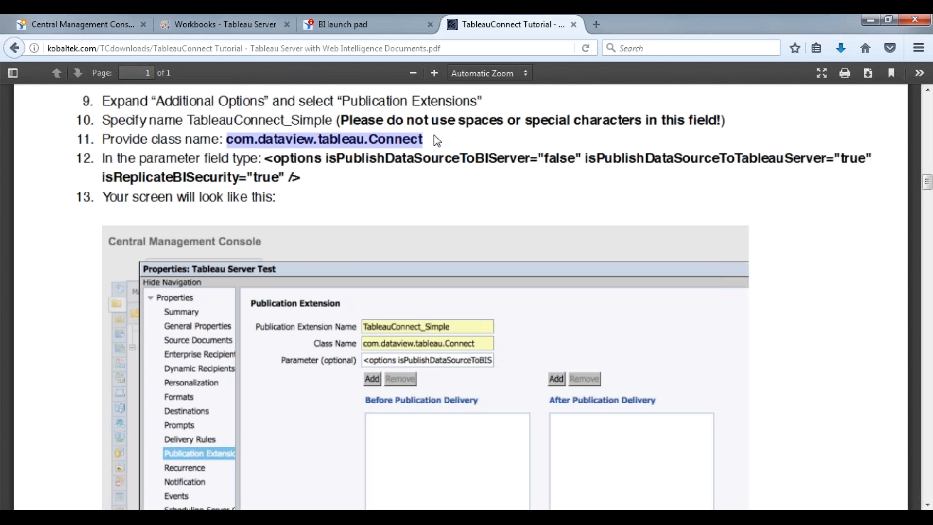
pyautogui.moveTo(927, 181); pyautogui.dragTo(927, 103)
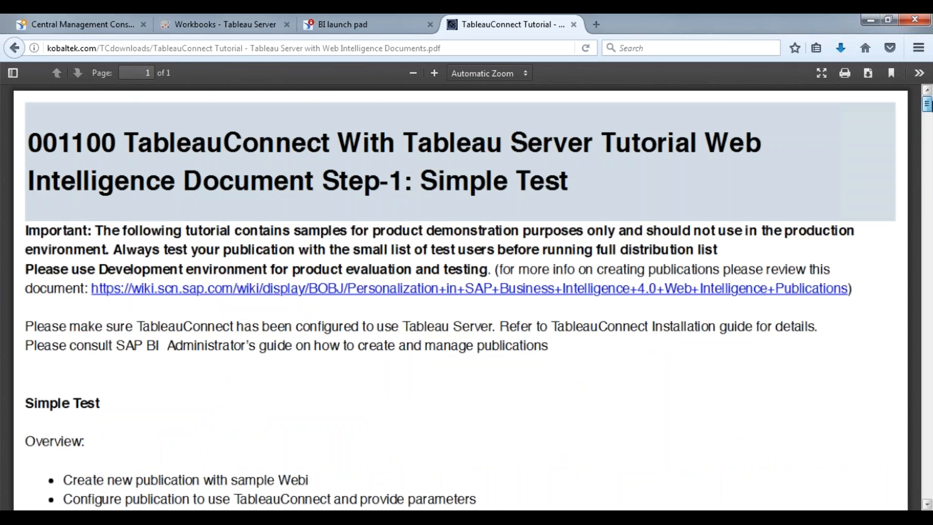
pyautogui.moveTo(928, 103); pyautogui.dragTo(928, 182)
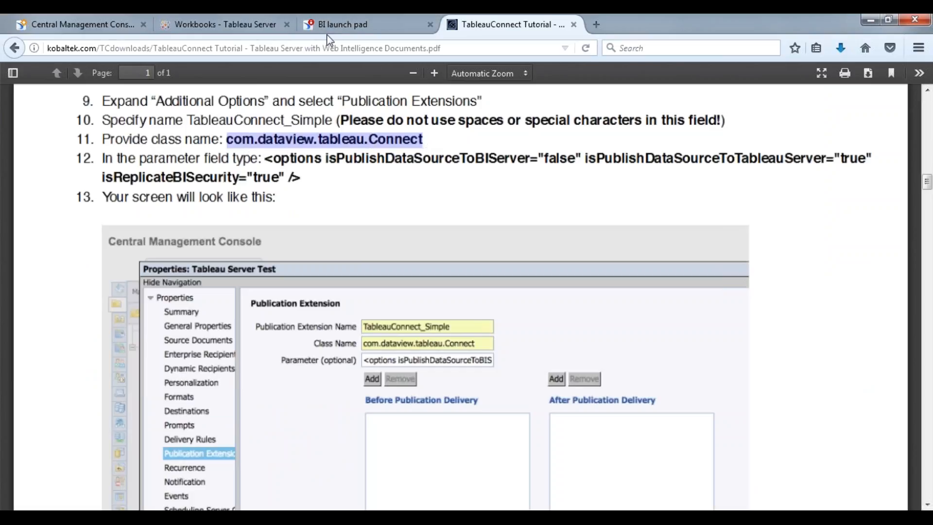
# Step: Switch to the BI launch pad log-on page for system WIN-104:6400
pyautogui.click(340, 26)
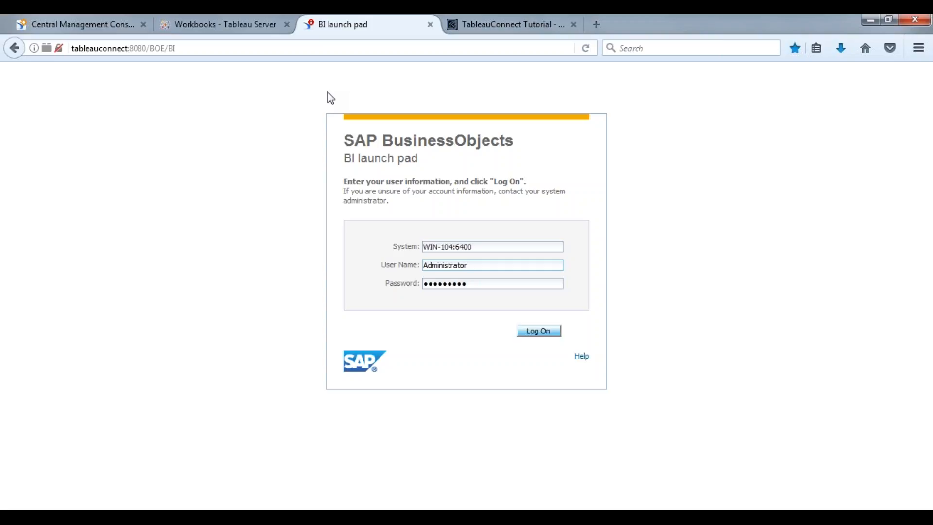
# Step: Log on as the test user, retrying after the page expires, and run Web Intelligence
pyautogui.click(531, 330)
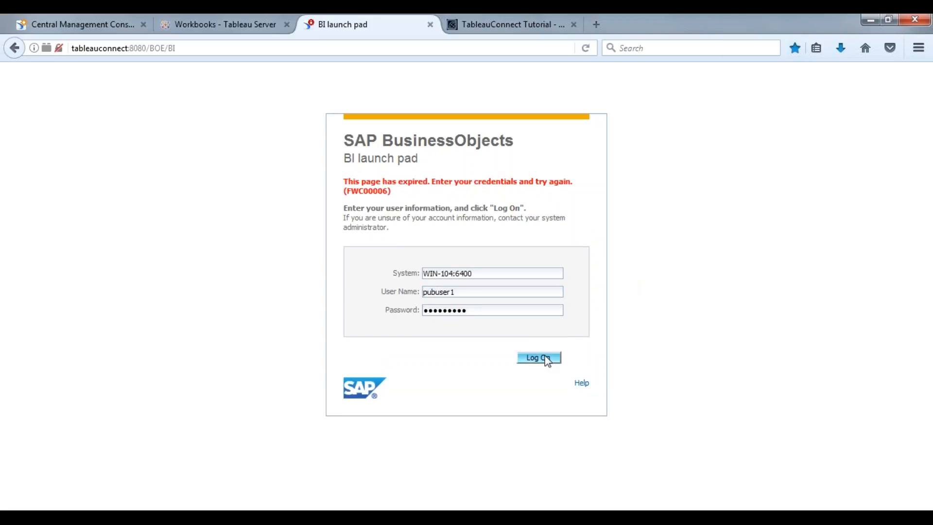
pyautogui.click(538, 356)
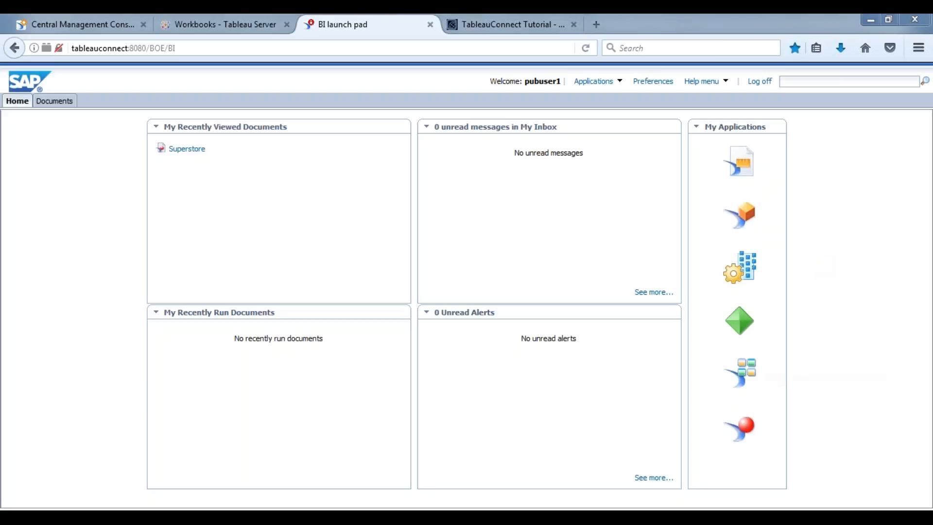
pyautogui.click(732, 432)
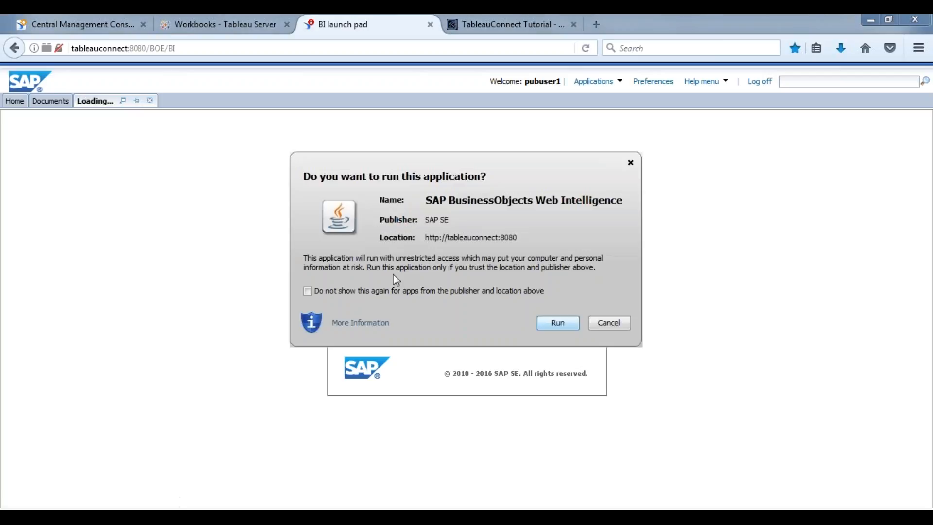
pyautogui.click(552, 323)
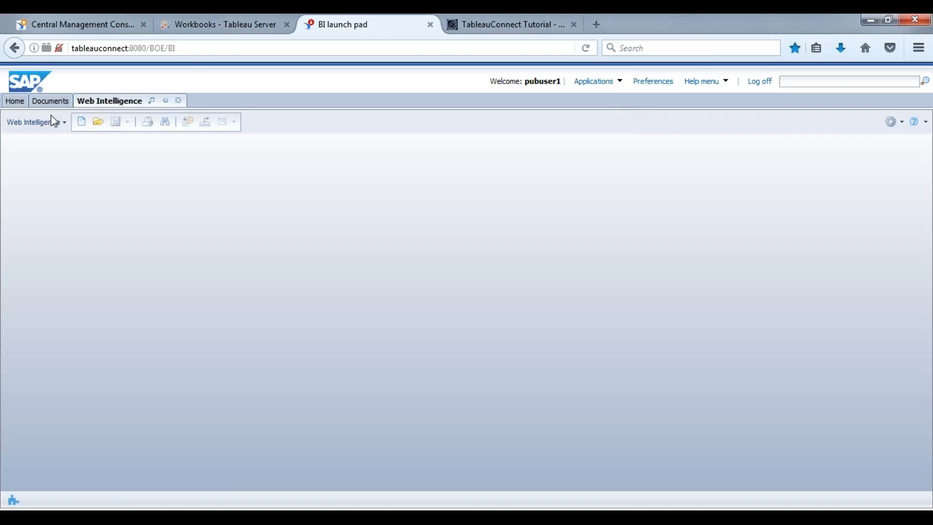
# Step: Create a new Web Intelligence document using the Sales universe as its data source
pyautogui.click(81, 121)
pyautogui.click(411, 239)
pyautogui.click(475, 447)
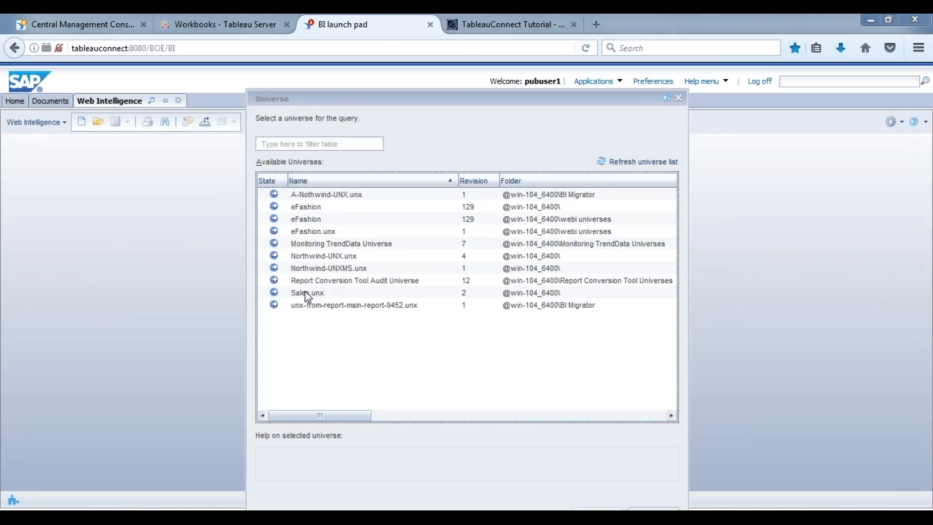
pyautogui.doubleClick(310, 292)
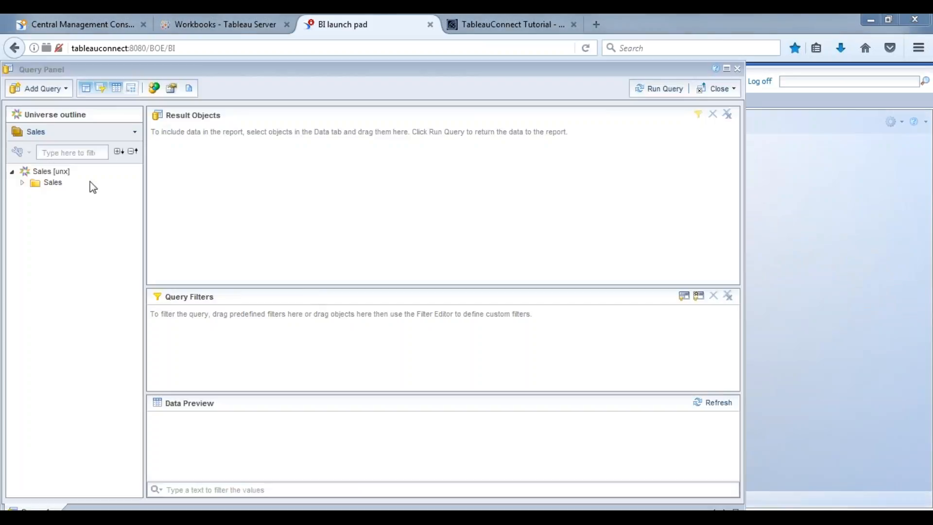
# Step: Add every Sales object from Row Id to Profit to the query and run it
pyautogui.click(22, 183)
pyautogui.click(65, 194)
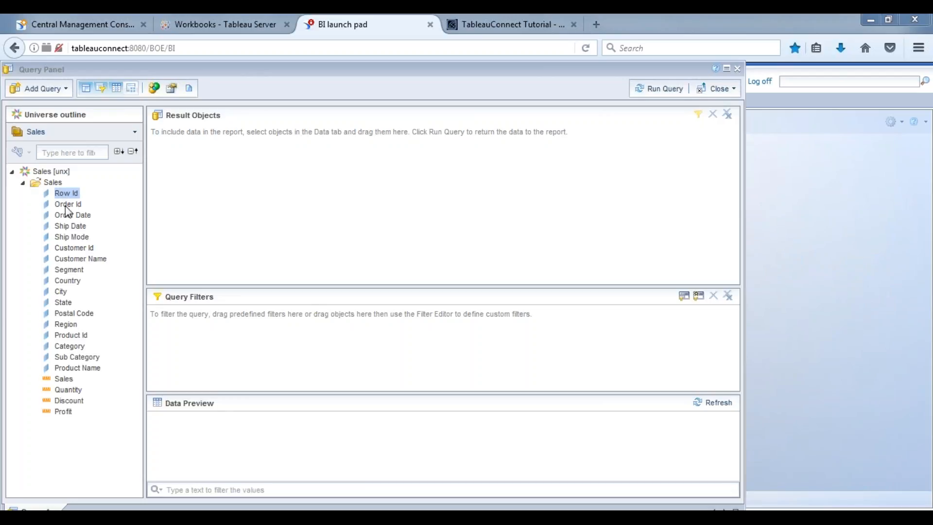
pyautogui.keyDown('shift'); pyautogui.click(63, 412); pyautogui.keyUp('shift')
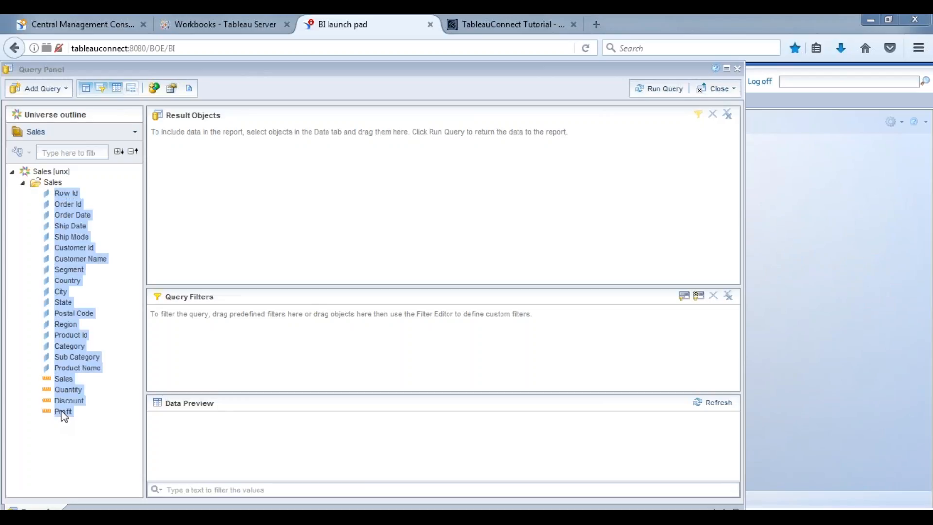
pyautogui.moveTo(75, 255); pyautogui.dragTo(304, 182)
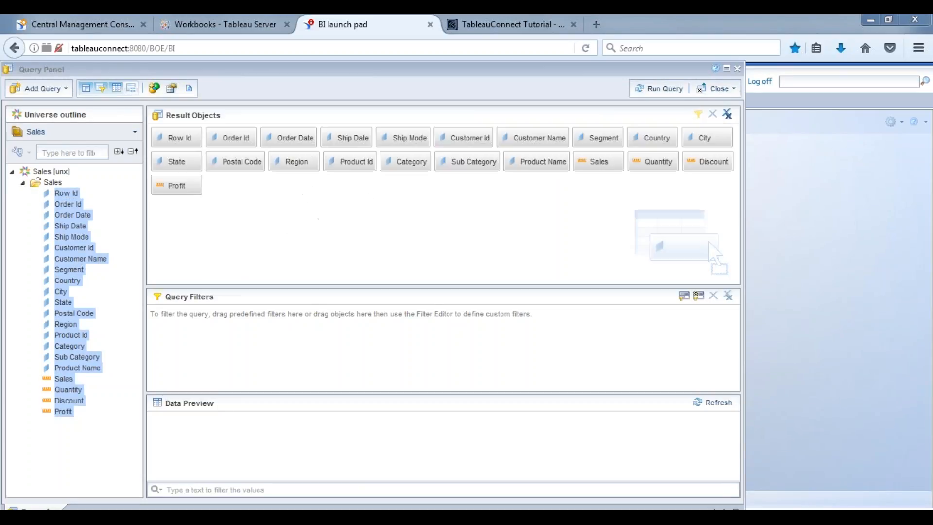
pyautogui.click(658, 90)
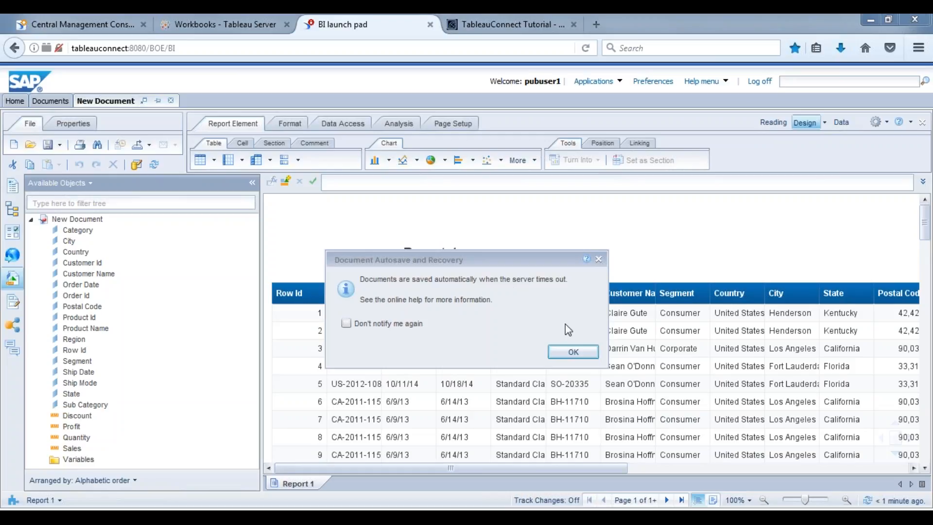
# Step: Save the report as Spring2017 in Public Folders > Tableau > Full Demo
pyautogui.click(569, 351)
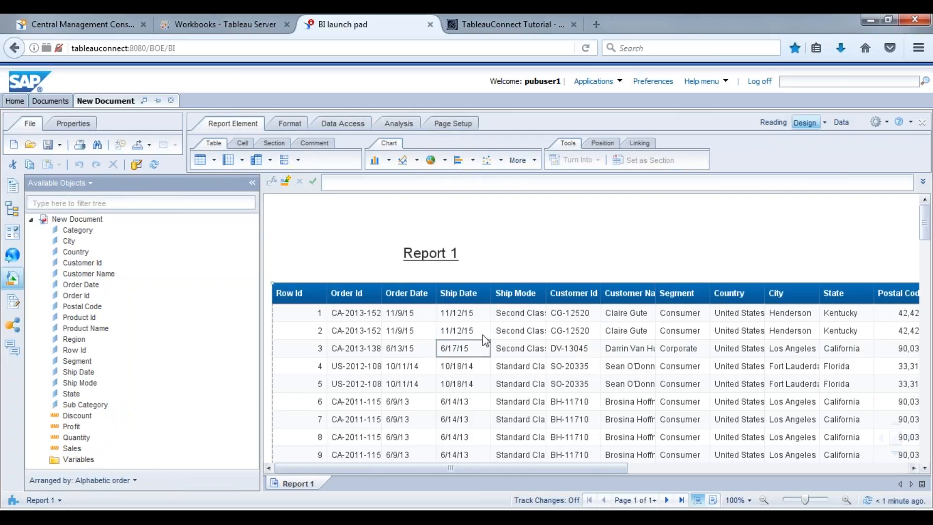
pyautogui.click(59, 144)
pyautogui.click(90, 185)
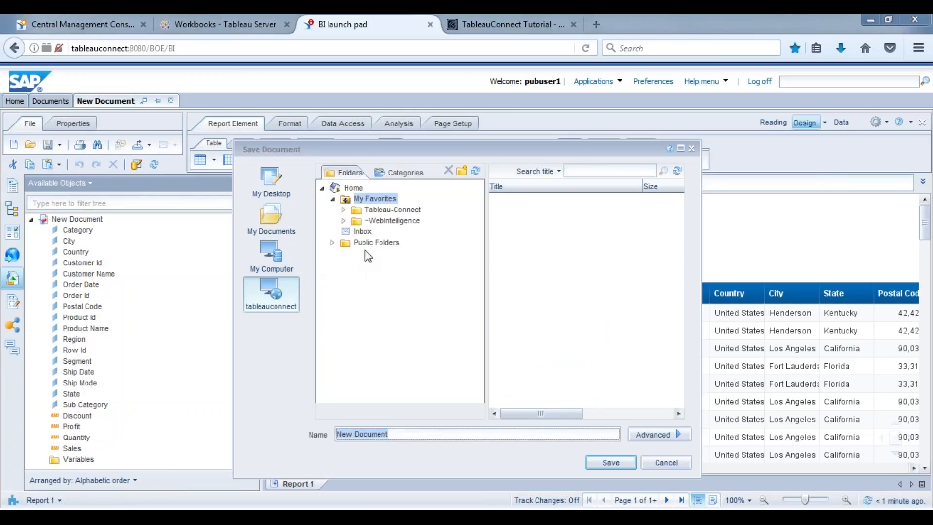
pyautogui.click(333, 242)
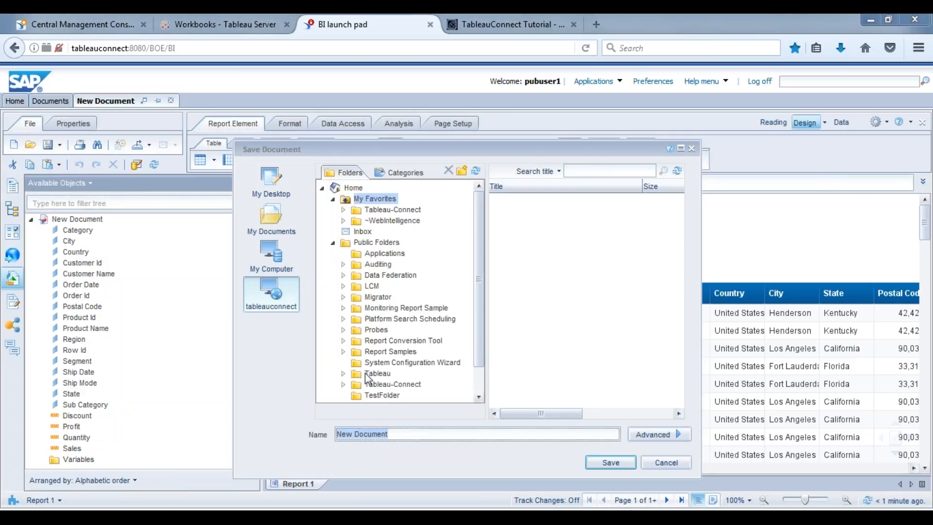
pyautogui.click(342, 374)
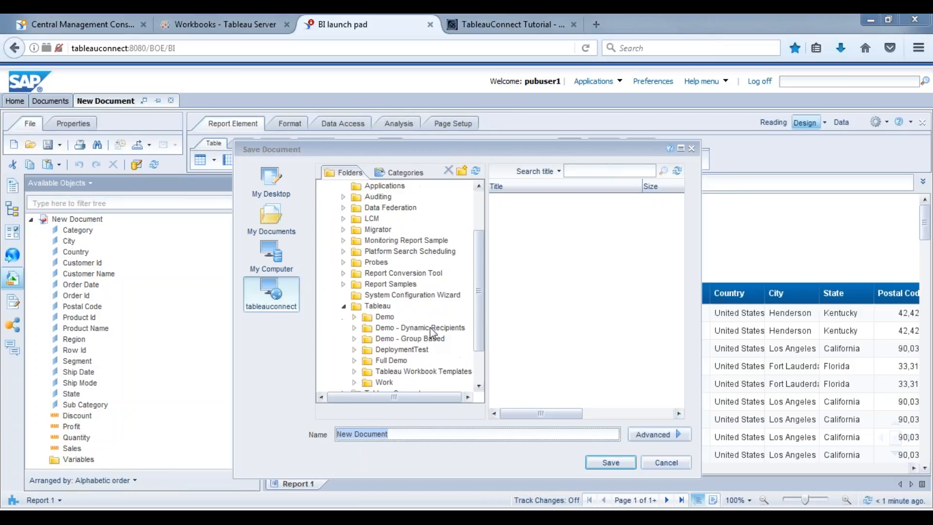
pyautogui.click(389, 362)
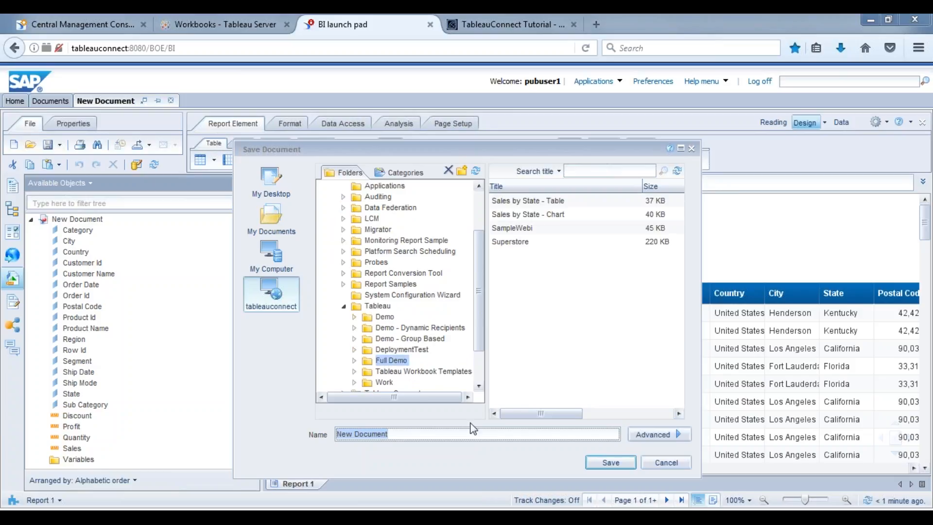
pyautogui.write('Sprin')
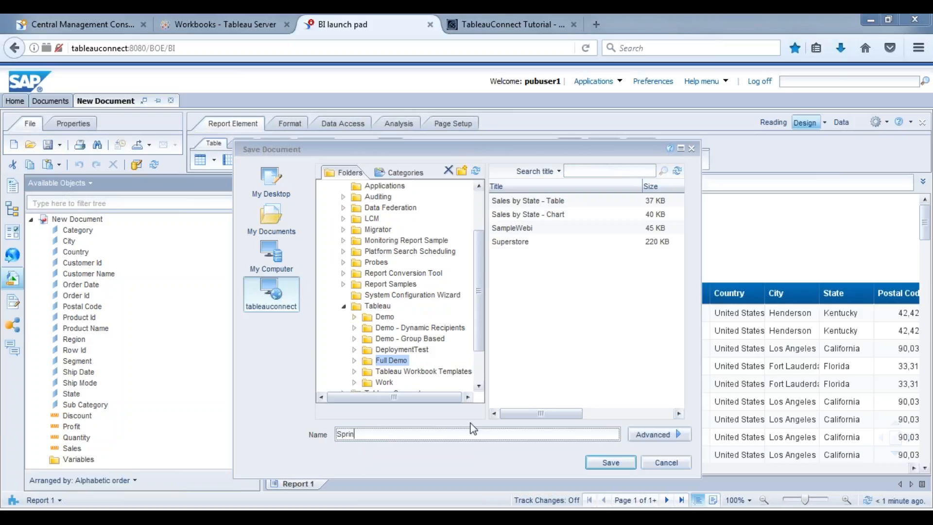
pyautogui.write('g2017')
pyautogui.click(609, 463)
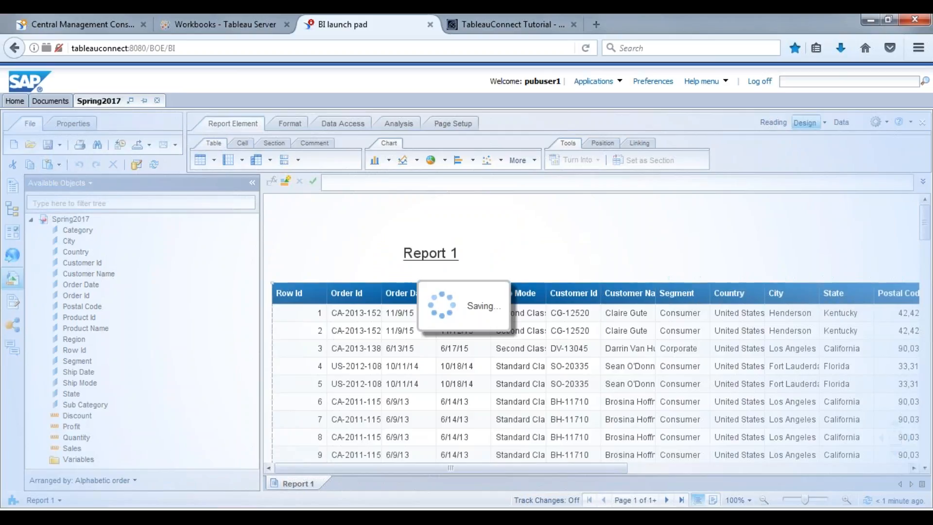
# Step: Log on to the Central Management Console, retrying after expiry, and open Folders
pyautogui.click(80, 26)
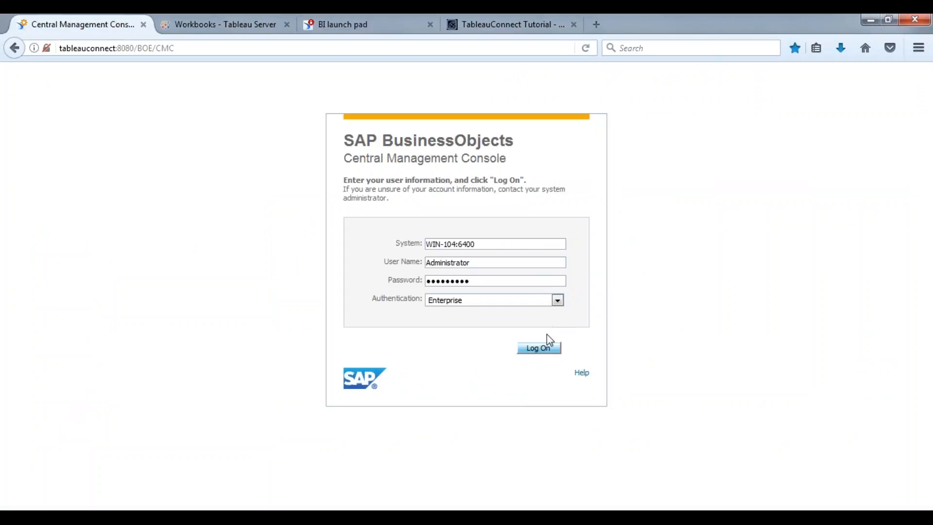
pyautogui.click(540, 348)
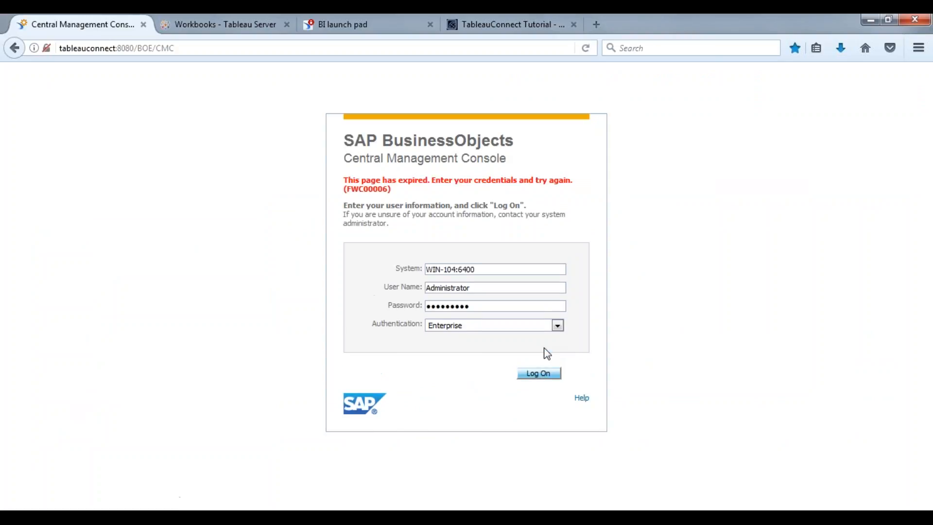
pyautogui.click(543, 373)
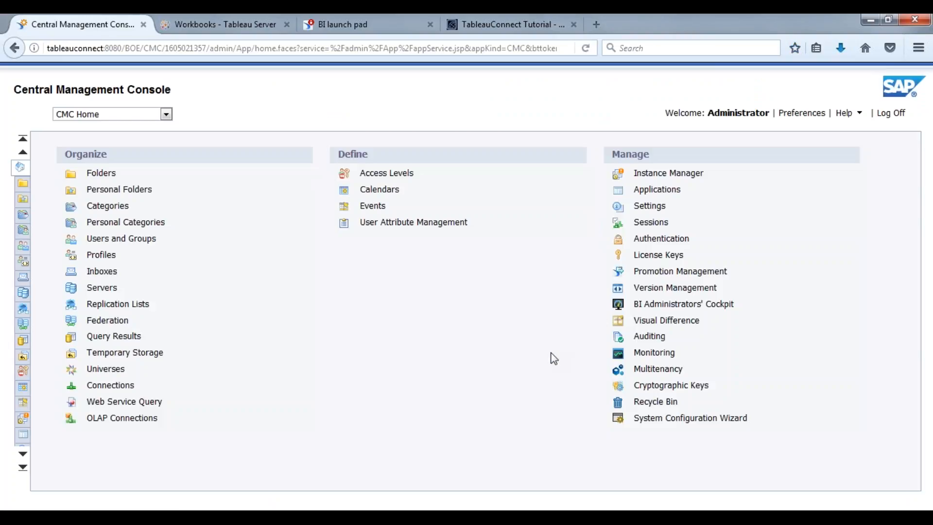
pyautogui.click(103, 173)
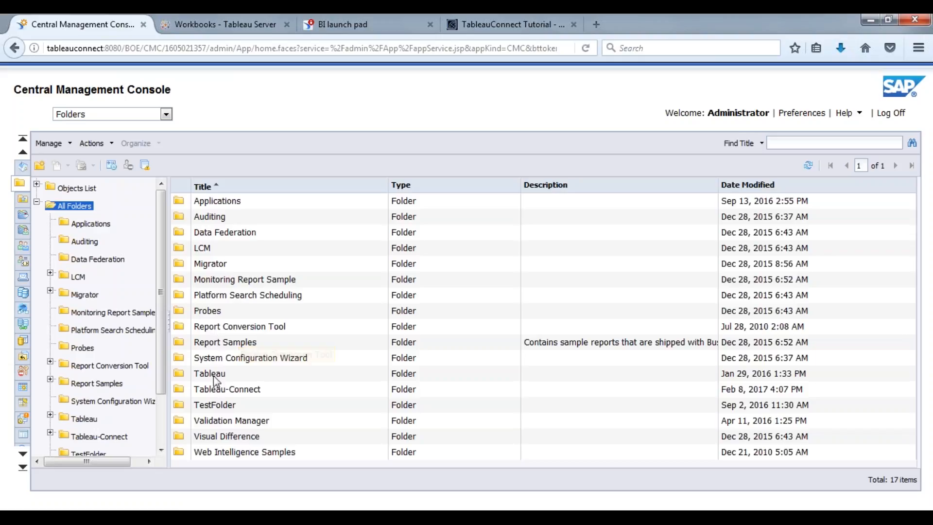
# Step: Find Spring2017 in the Tableau > Full Demo folder, then return to Tableau Server's Workbooks page
pyautogui.doubleClick(214, 375)
pyautogui.click(216, 265)
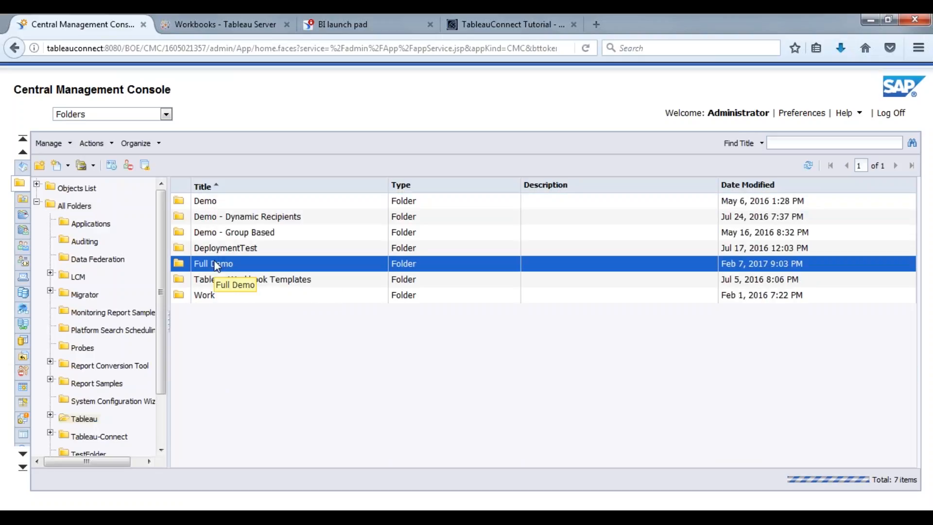
pyautogui.doubleClick(216, 265)
pyautogui.click(233, 298)
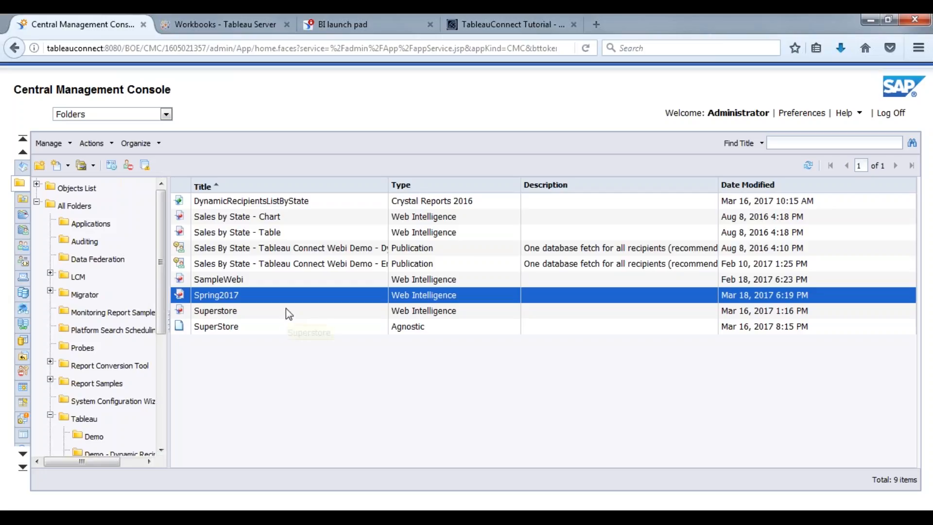
pyautogui.click(222, 24)
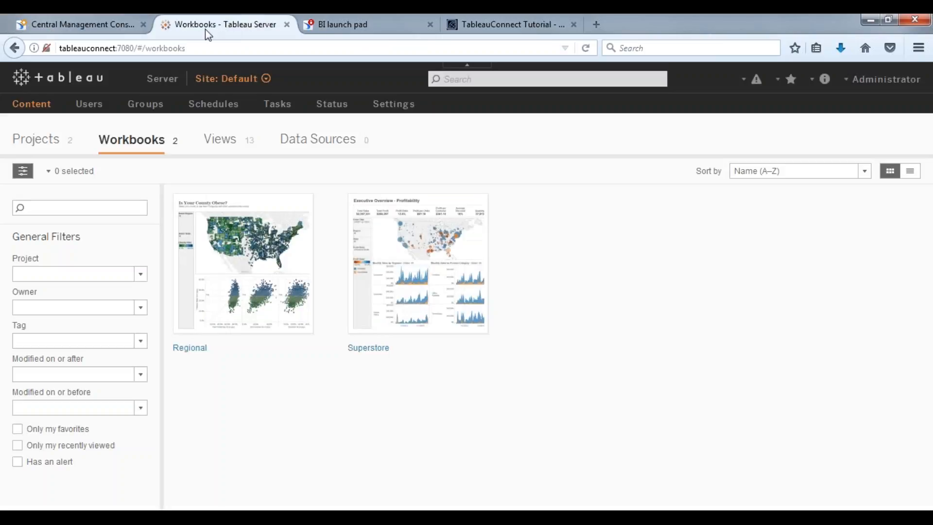
# Step: Check the Default and Tableau Samples projects on Tableau Server, then go back to the CMC's Full Demo folder
pyautogui.click(34, 105)
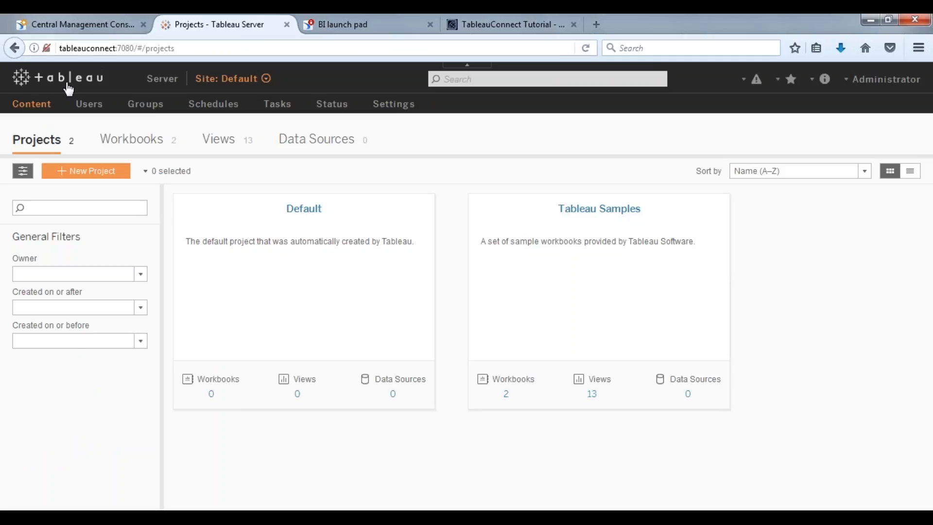
pyautogui.click(120, 25)
pyautogui.click(204, 24)
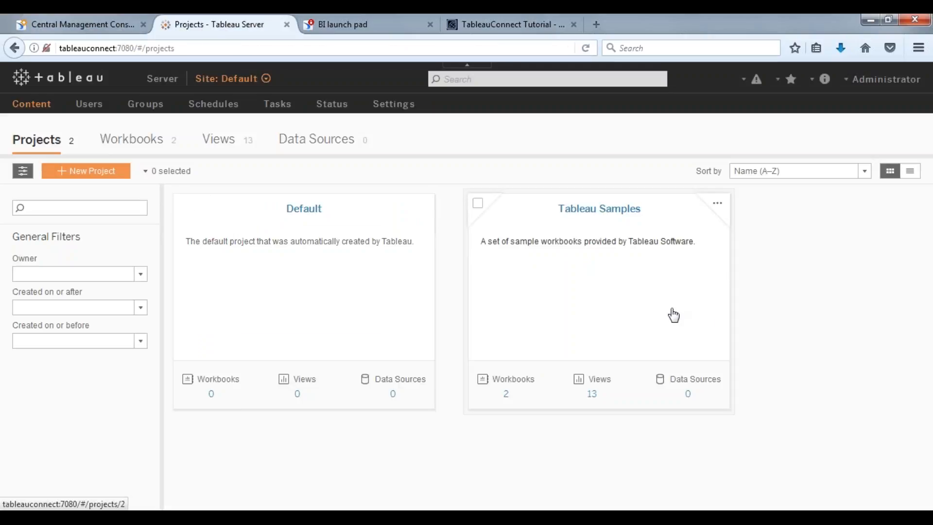
pyautogui.click(69, 23)
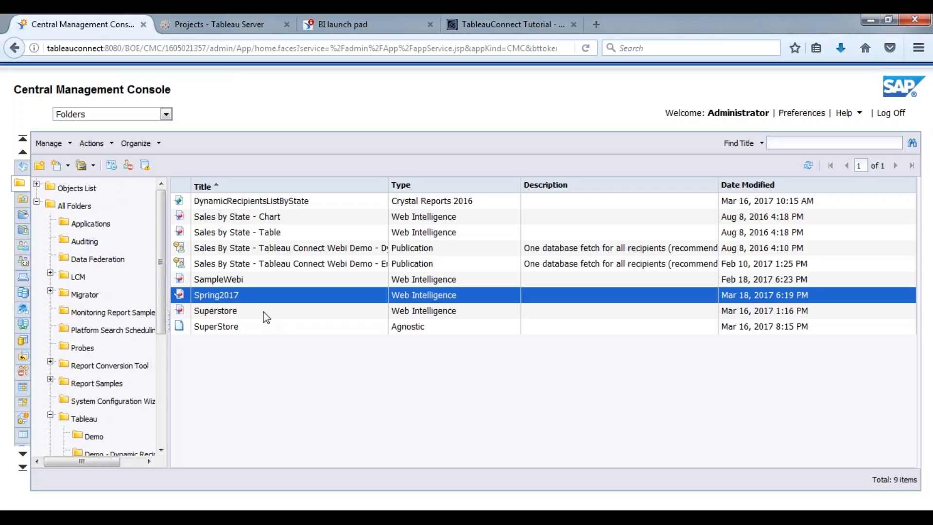
pyautogui.click(231, 29)
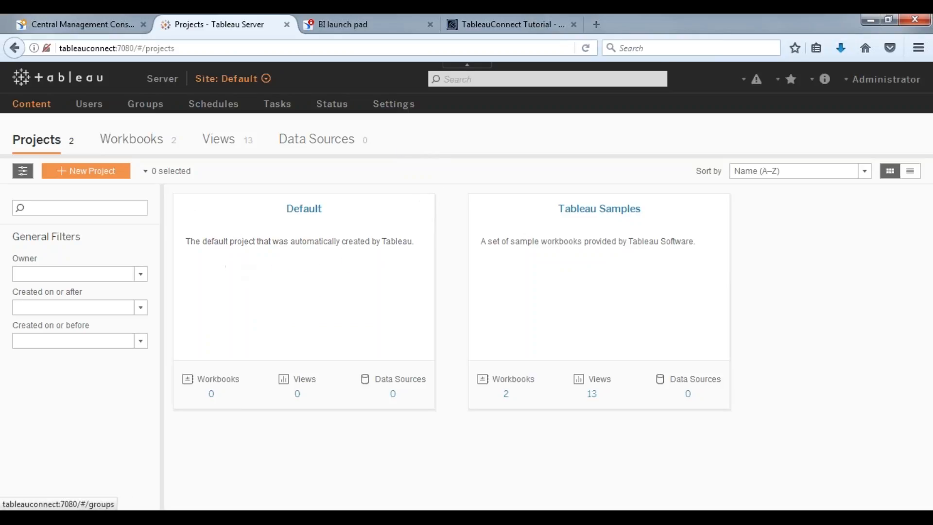
pyautogui.click(102, 18)
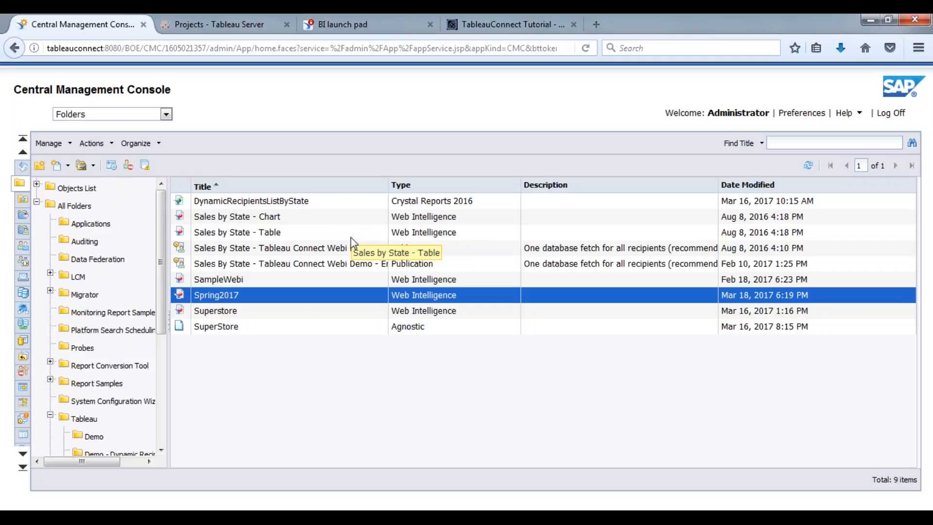
pyautogui.rightClick(320, 371)
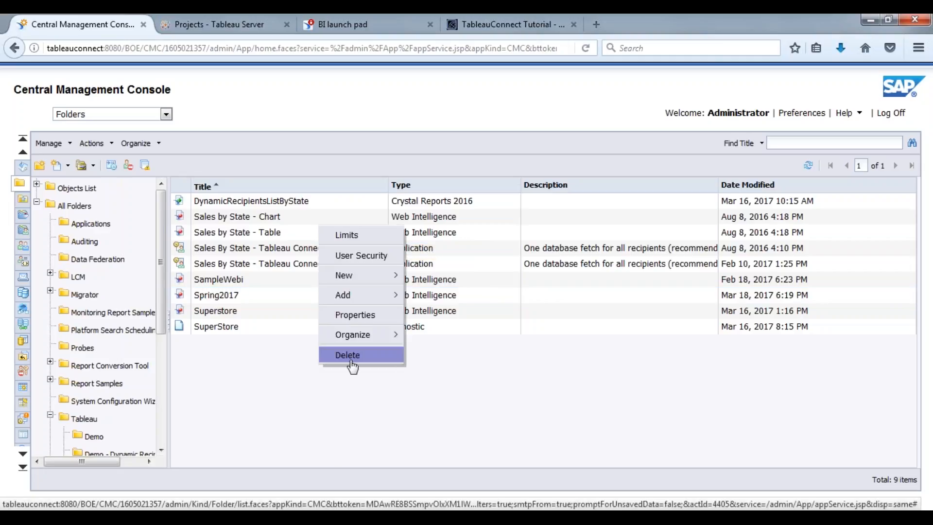
# Step: Create a new publication in the Full Demo folder titled Spring2017
pyautogui.moveTo(362, 283)
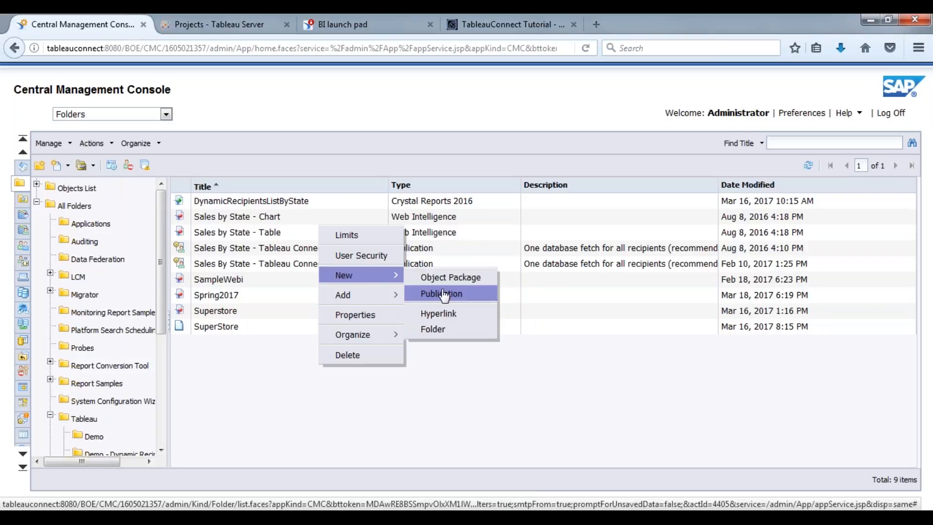
pyautogui.click(440, 293)
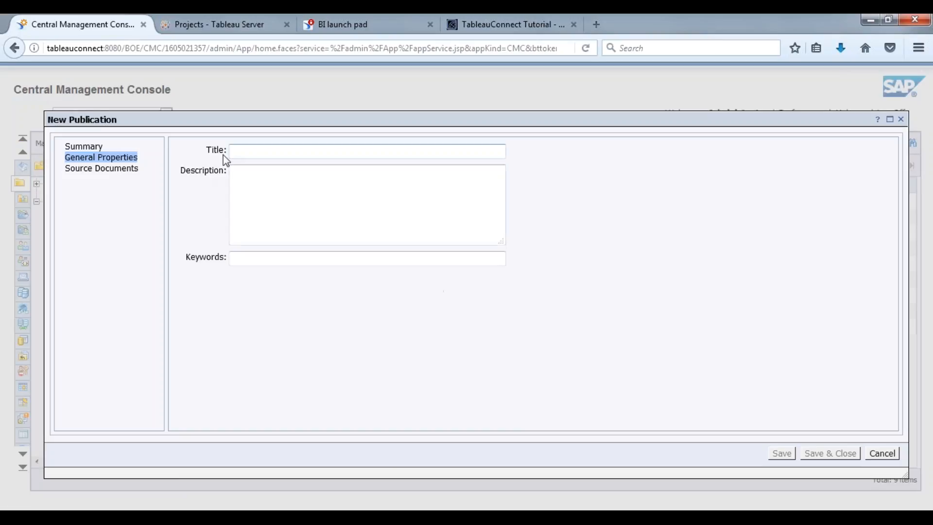
pyautogui.write('Sp')
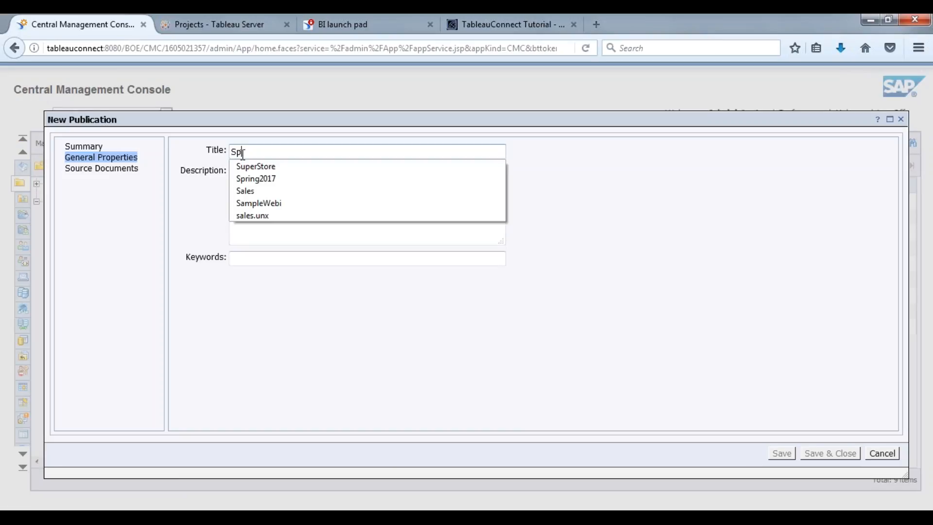
pyautogui.write('ring2017')
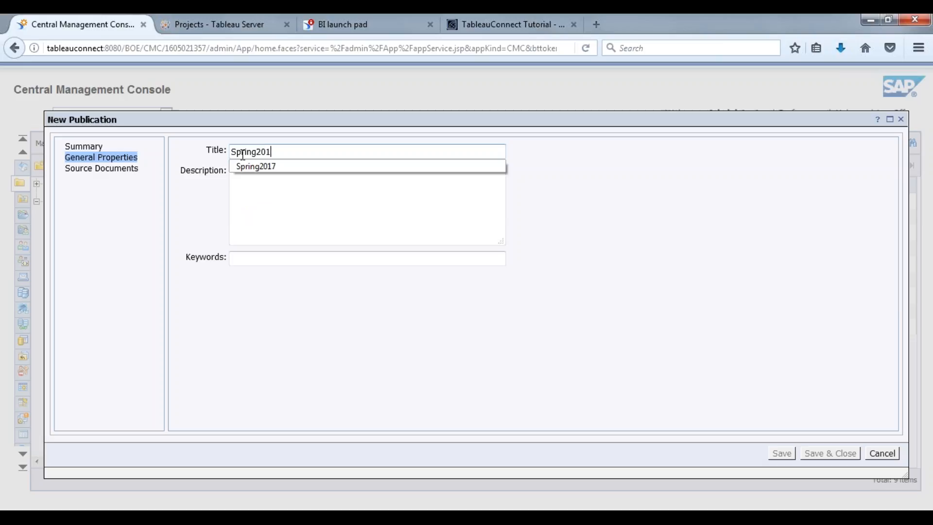
pyautogui.click(257, 167)
pyautogui.click(262, 177)
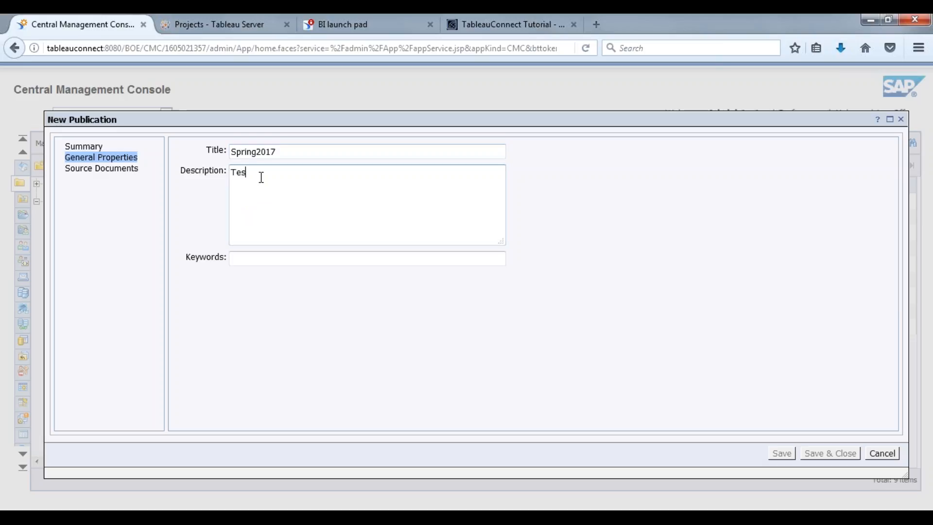
# Step: Choose the Spring2017 document from Public Folders > Tableau > Full Demo as the source document
pyautogui.click(102, 168)
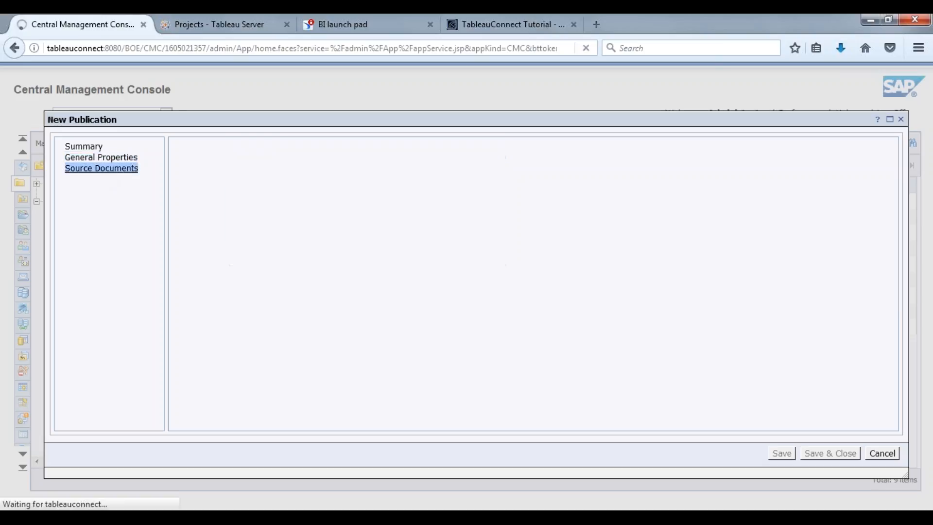
pyautogui.click(187, 300)
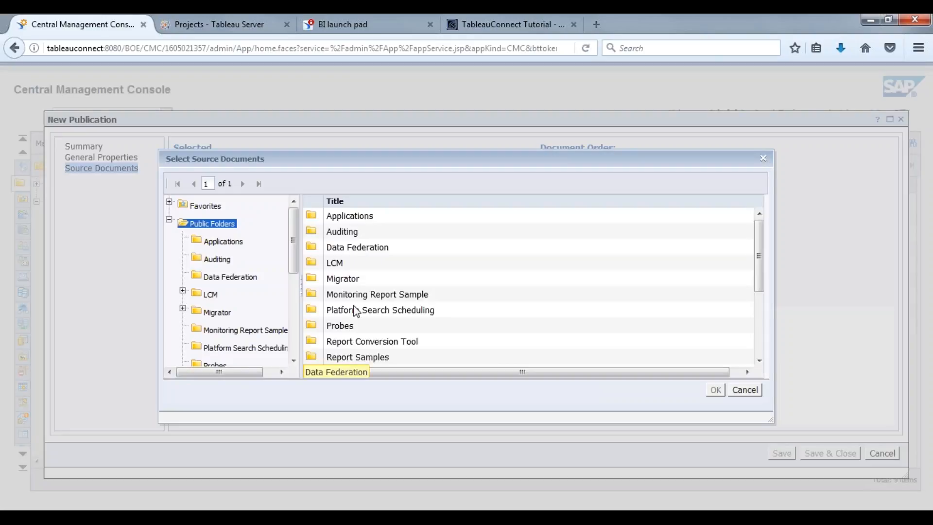
pyautogui.scroll(-3, 382, 349)
pyautogui.doubleClick(350, 282)
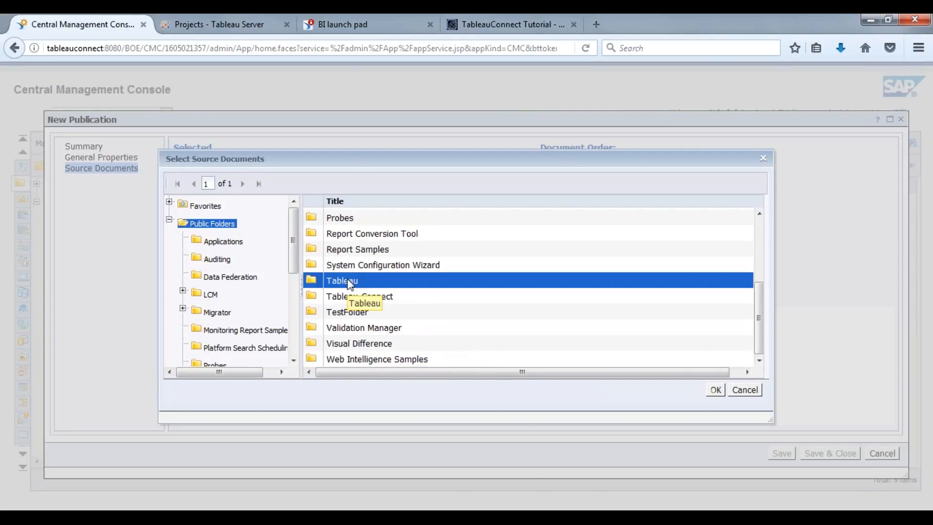
pyautogui.click(349, 281)
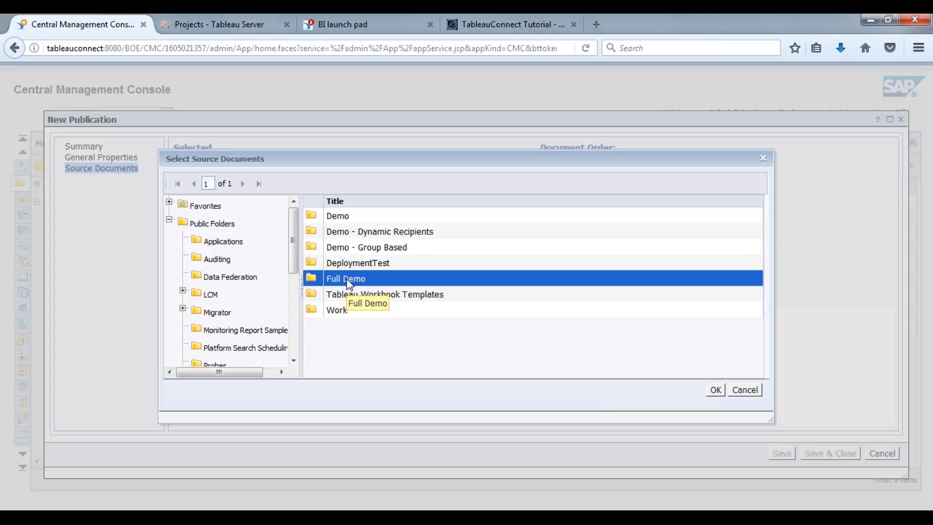
pyautogui.doubleClick(349, 281)
pyautogui.click(386, 278)
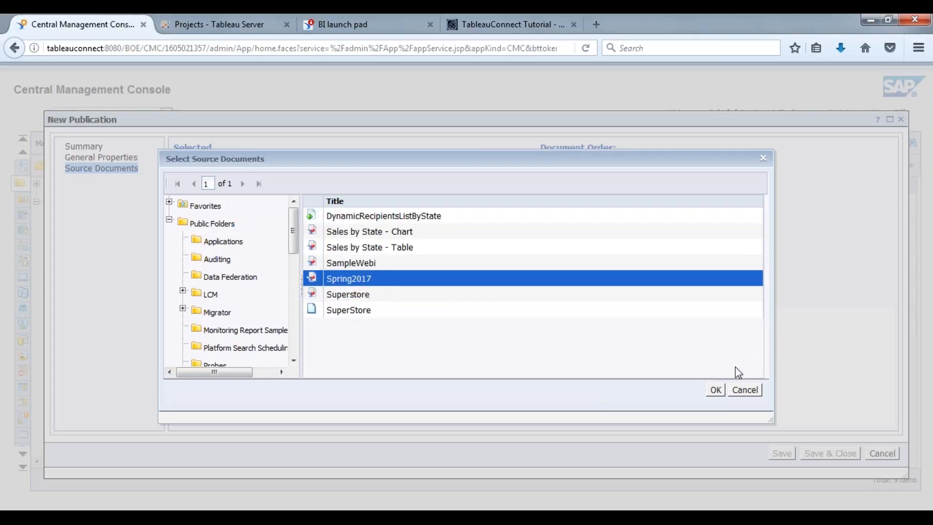
pyautogui.click(715, 390)
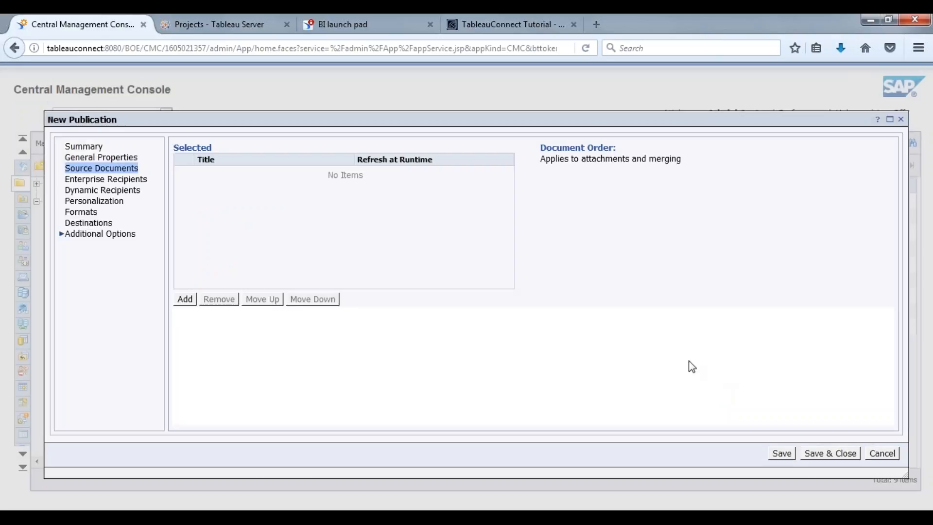
# Step: Add Administrator as an enterprise recipient and map the Sales global profile to Spring2017
pyautogui.click(116, 181)
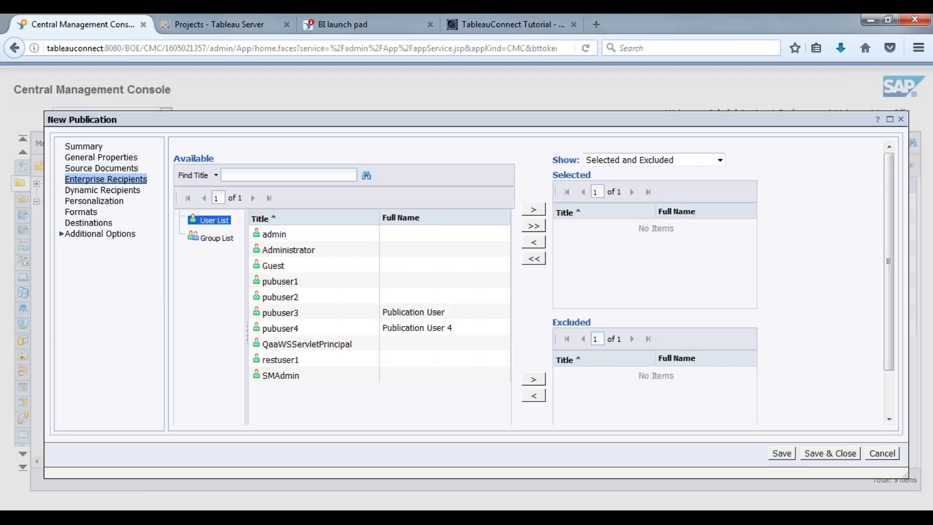
pyautogui.click(421, 254)
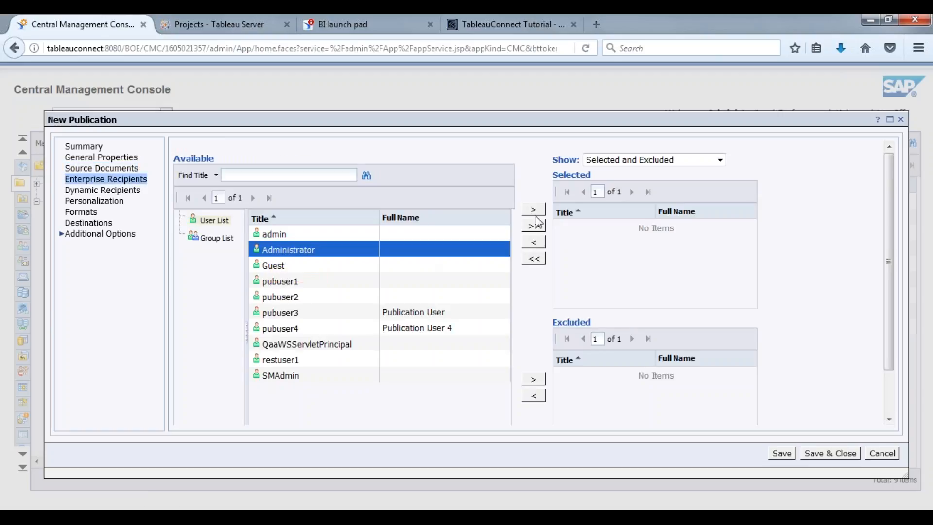
pyautogui.click(535, 211)
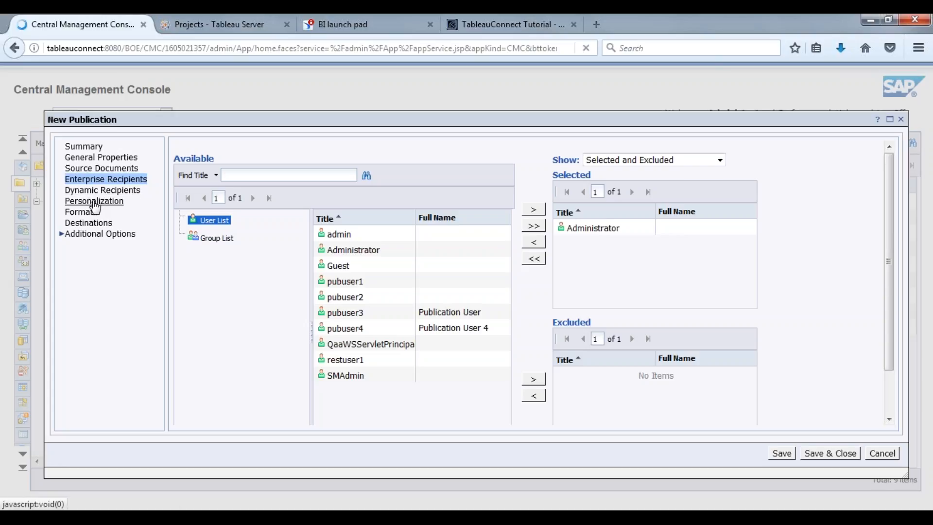
pyautogui.click(94, 203)
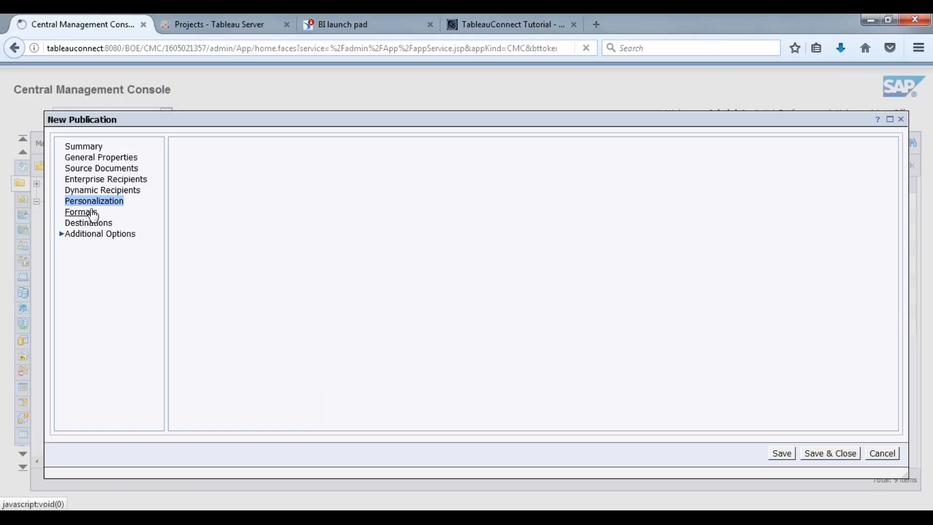
pyautogui.click(485, 191)
pyautogui.click(481, 209)
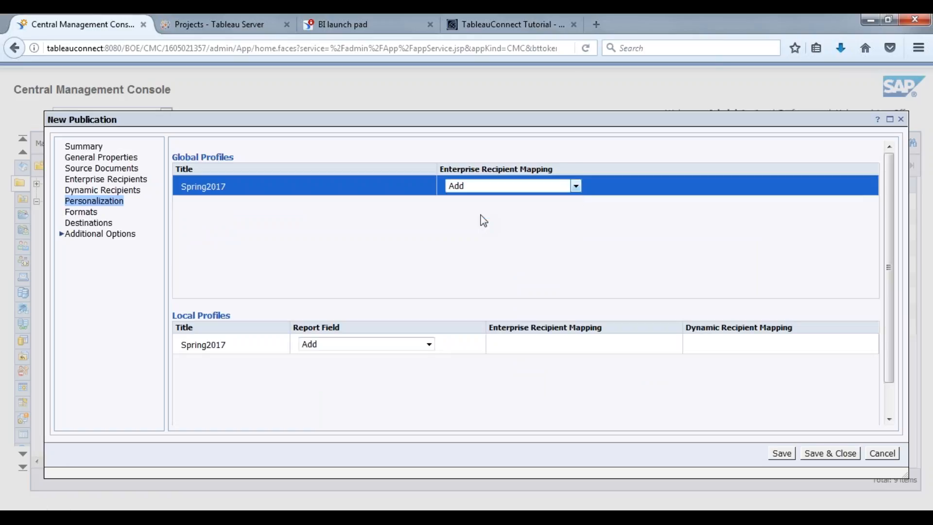
# Step: Set the publication's delivery destination to the BI Inbox
pyautogui.click(82, 213)
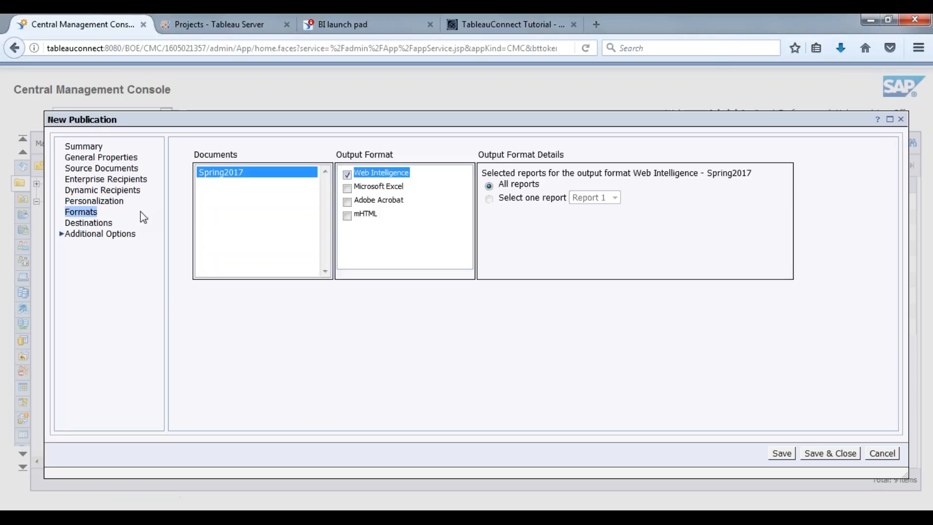
pyautogui.click(92, 223)
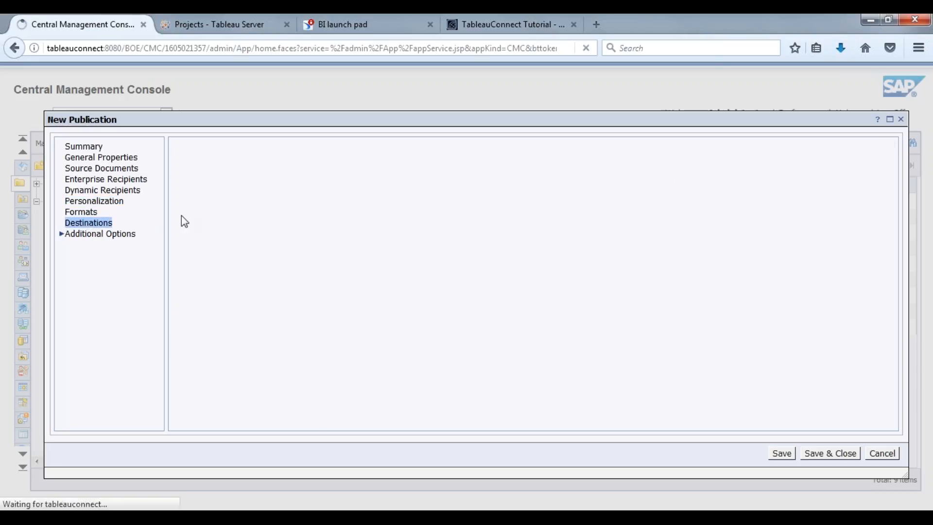
pyautogui.click(189, 183)
pyautogui.click(64, 236)
pyautogui.click(107, 256)
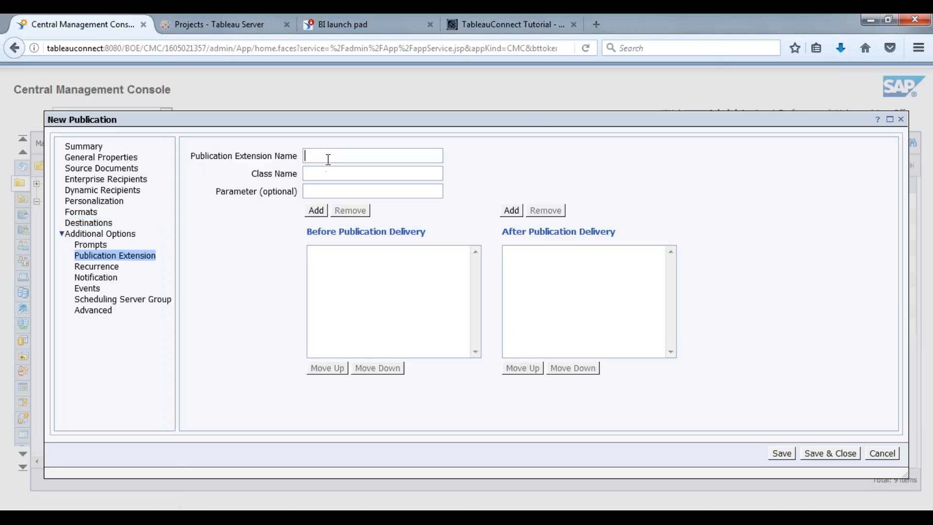
# Step: Add extension TableauConnect, class com.dataview.tableau.Connect, to run before publication delivery
pyautogui.click(328, 159)
pyautogui.click(332, 170)
pyautogui.click(516, 17)
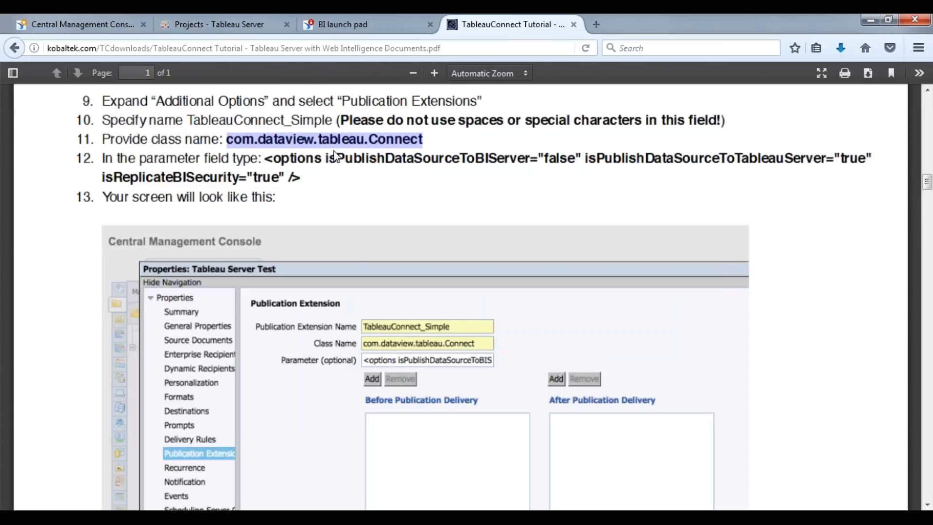
pyautogui.click(100, 26)
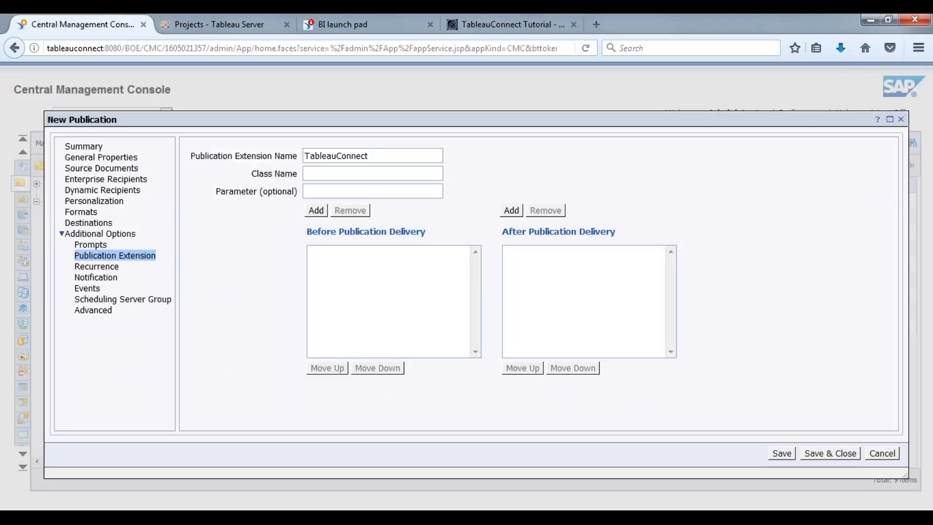
pyautogui.rightClick(358, 174)
pyautogui.click(387, 233)
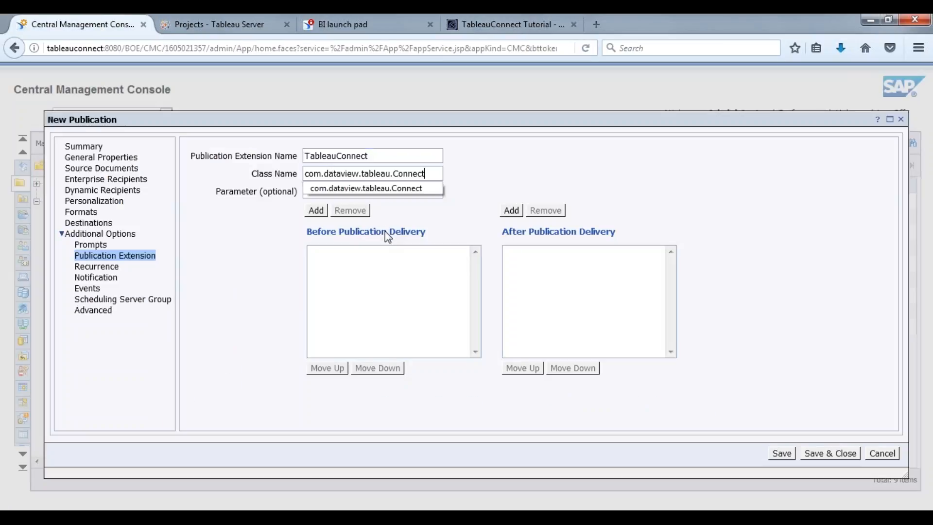
pyautogui.click(369, 190)
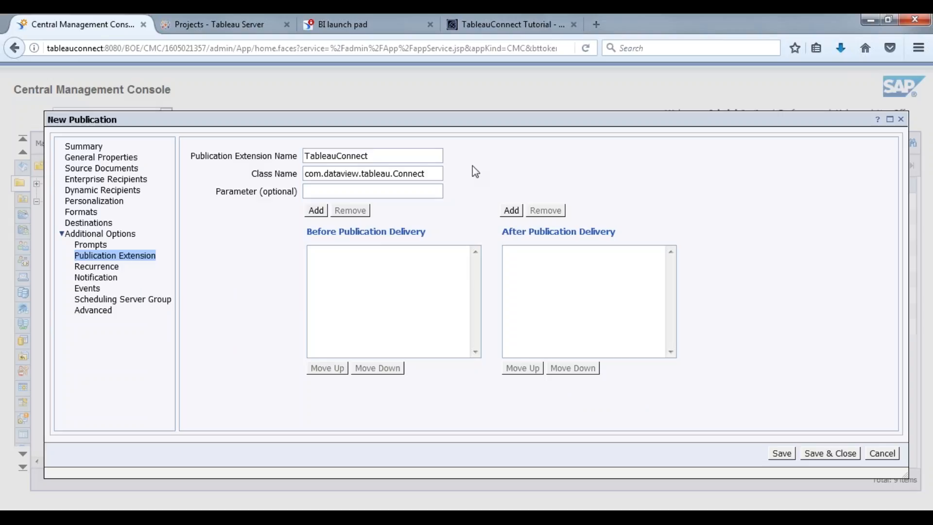
pyautogui.click(317, 211)
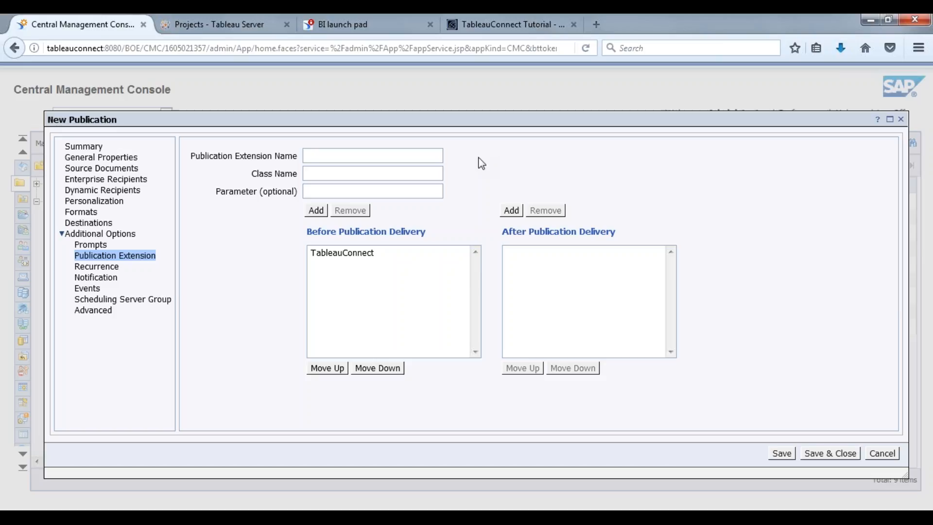
# Step: Review recurrence, notification, events, source documents and recipients, then Save & Close the publication
pyautogui.click(96, 267)
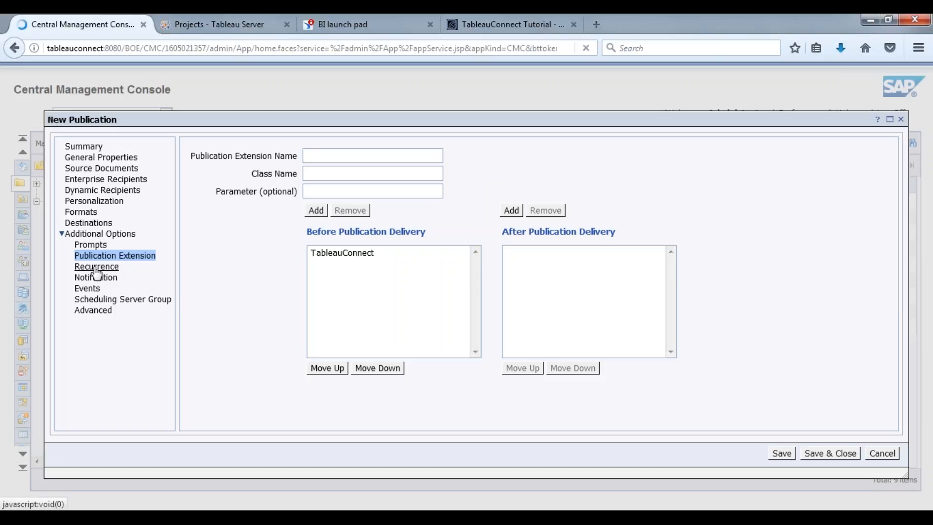
pyautogui.click(96, 277)
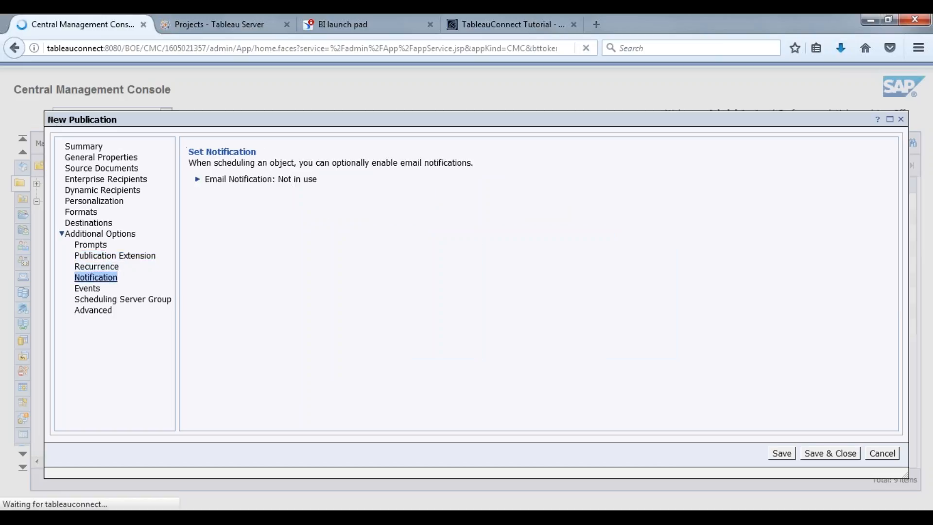
pyautogui.click(90, 290)
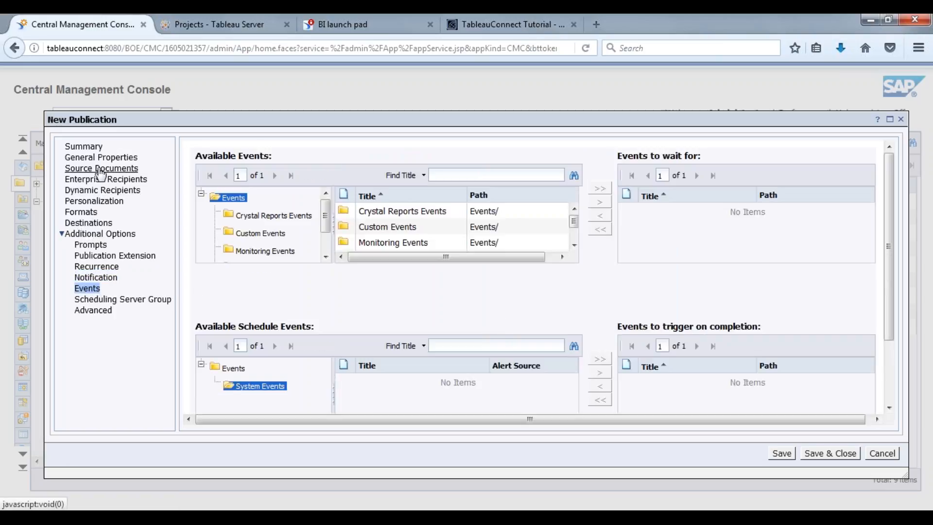
pyautogui.click(100, 170)
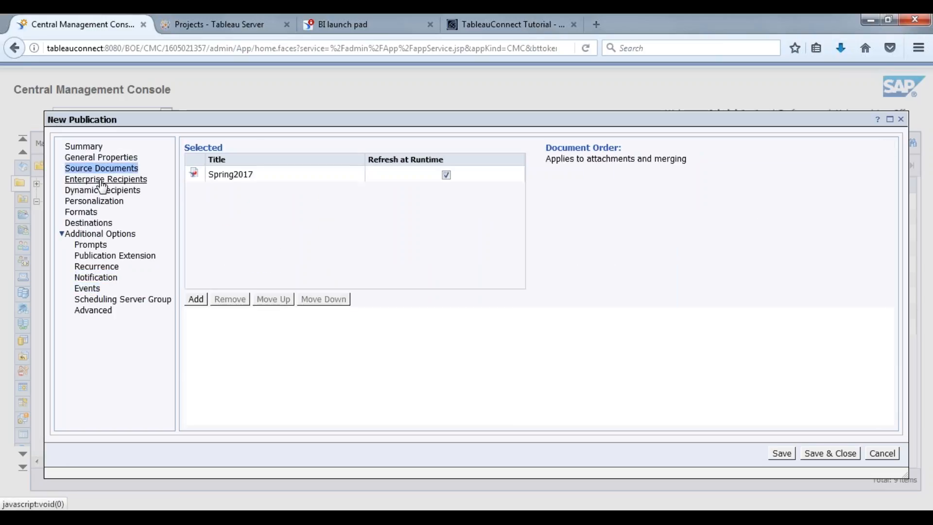
pyautogui.click(103, 182)
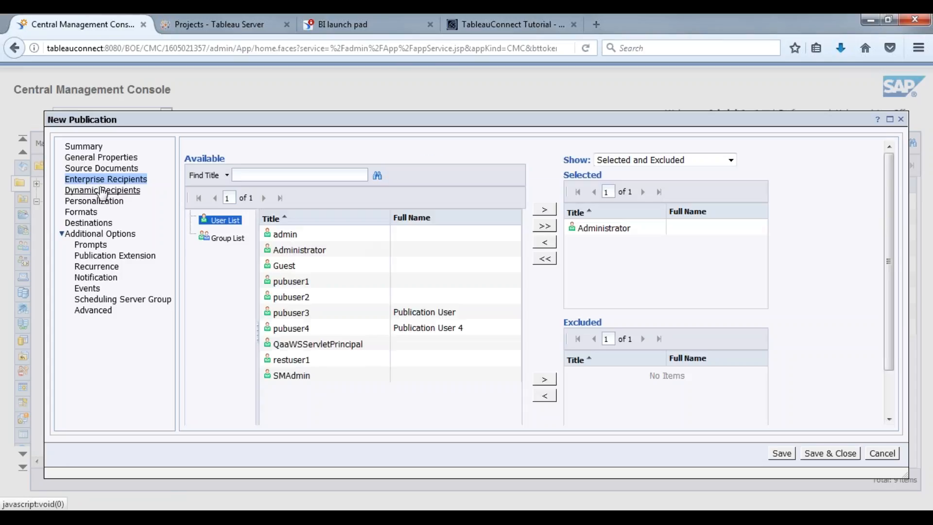
pyautogui.click(840, 454)
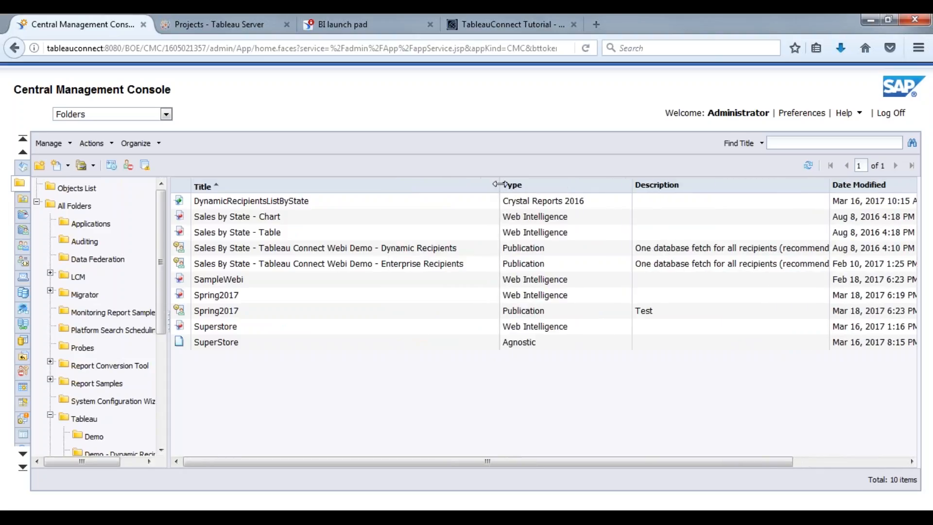
# Step: Run the Spring2017 publication now
pyautogui.click(263, 315)
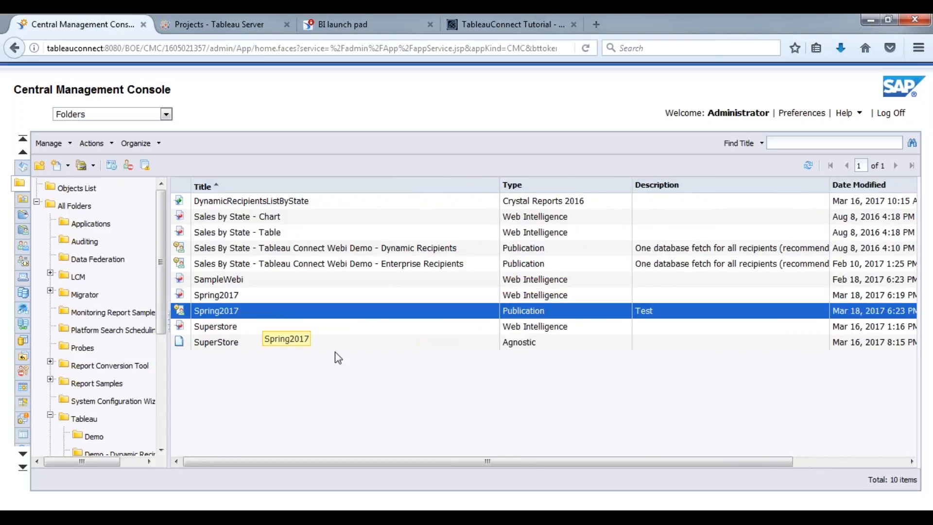
pyautogui.rightClick(318, 313)
pyautogui.click(348, 374)
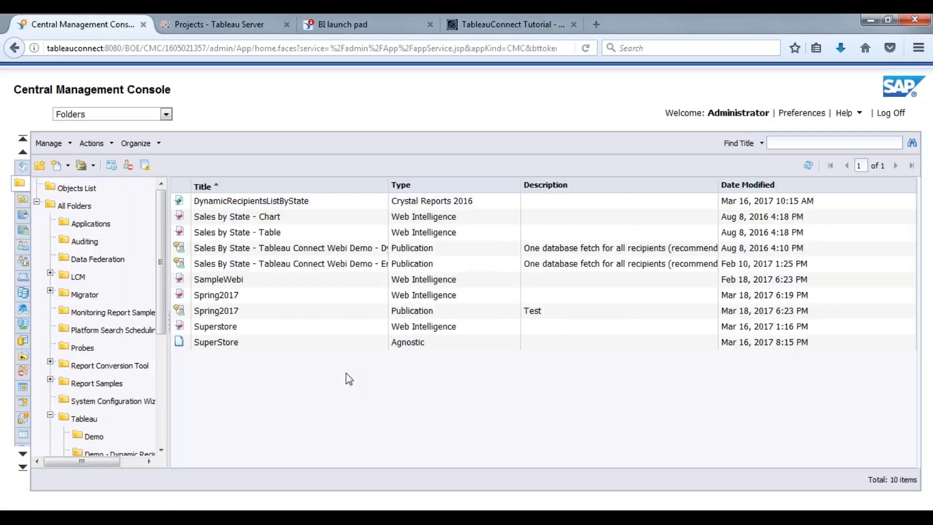
pyautogui.moveTo(389, 185); pyautogui.dragTo(457, 185)
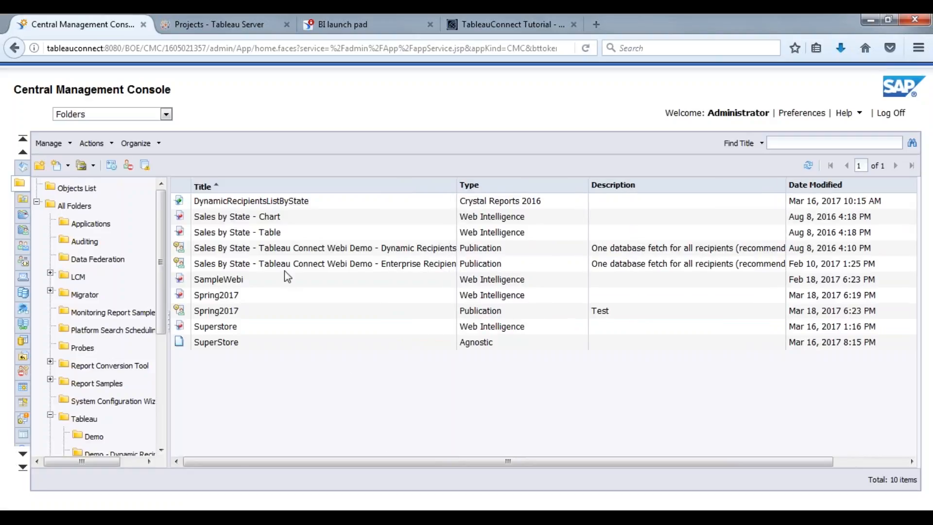
pyautogui.click(265, 314)
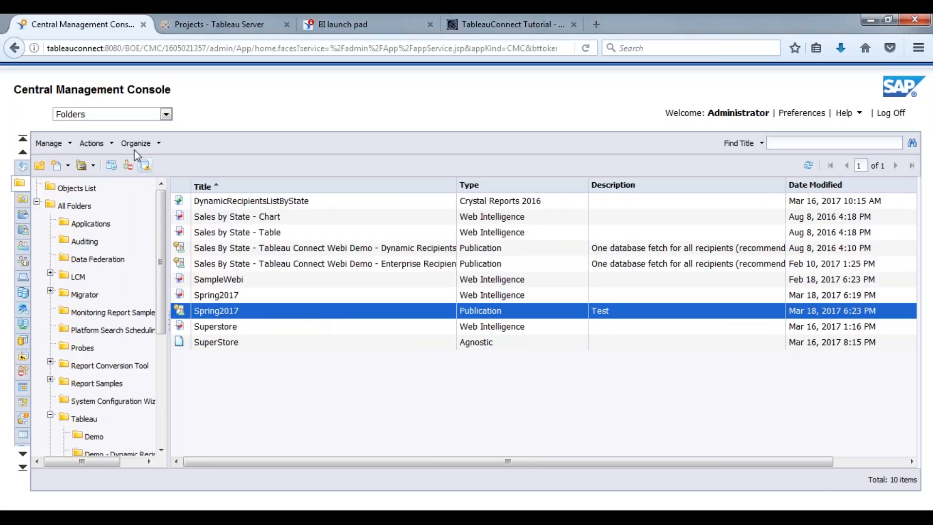
pyautogui.click(165, 115)
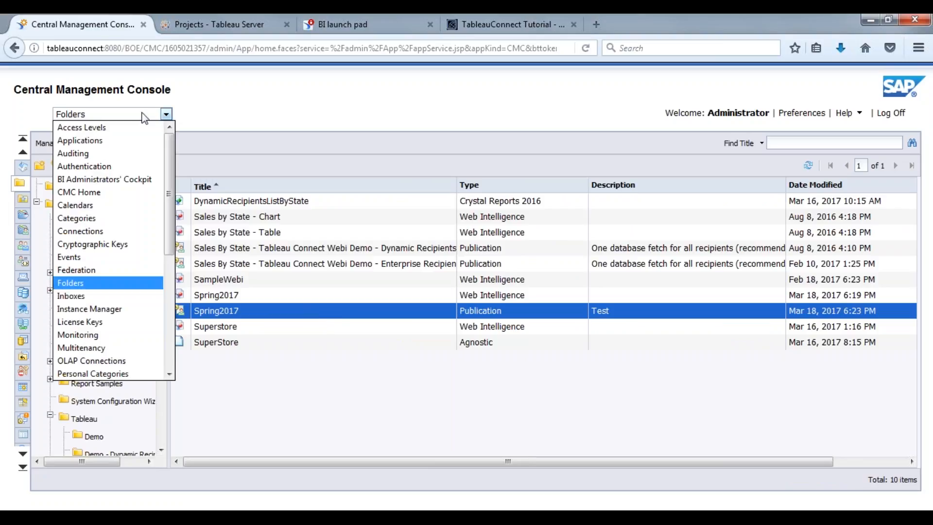
pyautogui.click(75, 296)
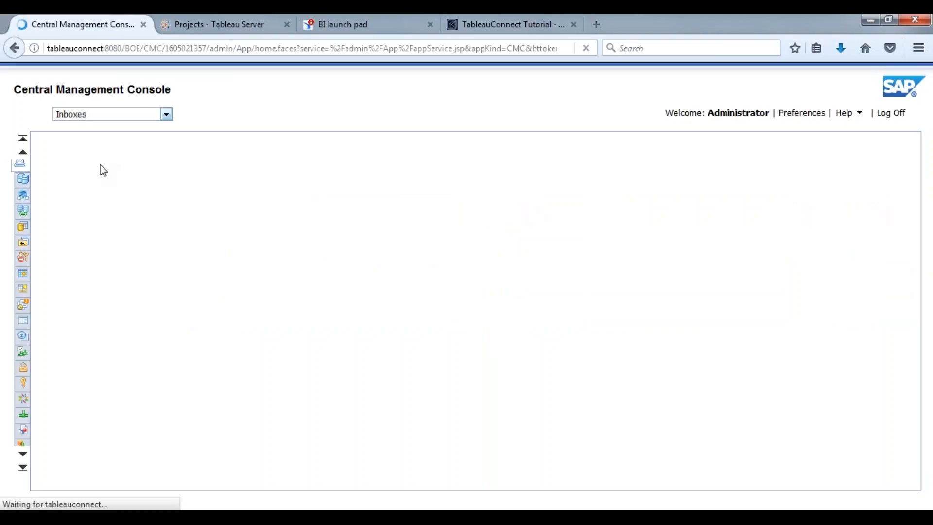
pyautogui.click(92, 224)
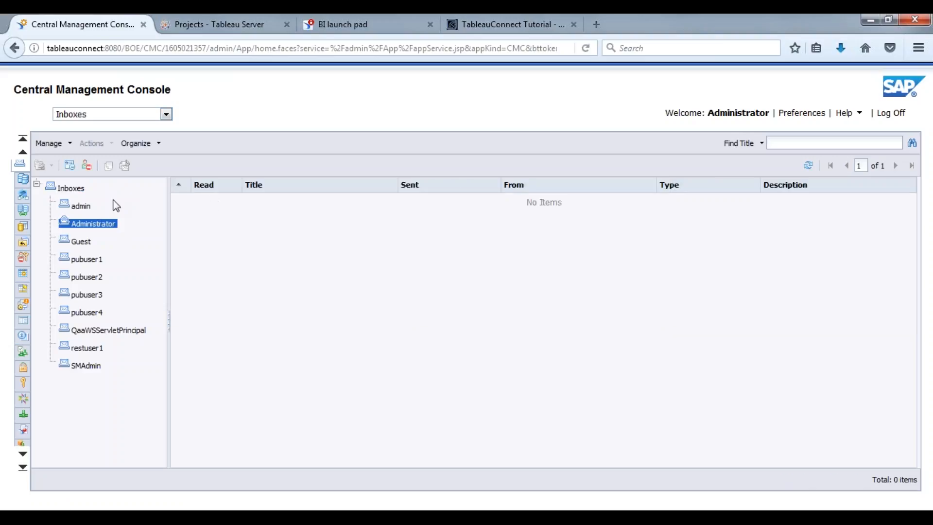
# Step: Go to Folders > Tableau > Full Demo and select the Spring2017 publication row
pyautogui.click(164, 116)
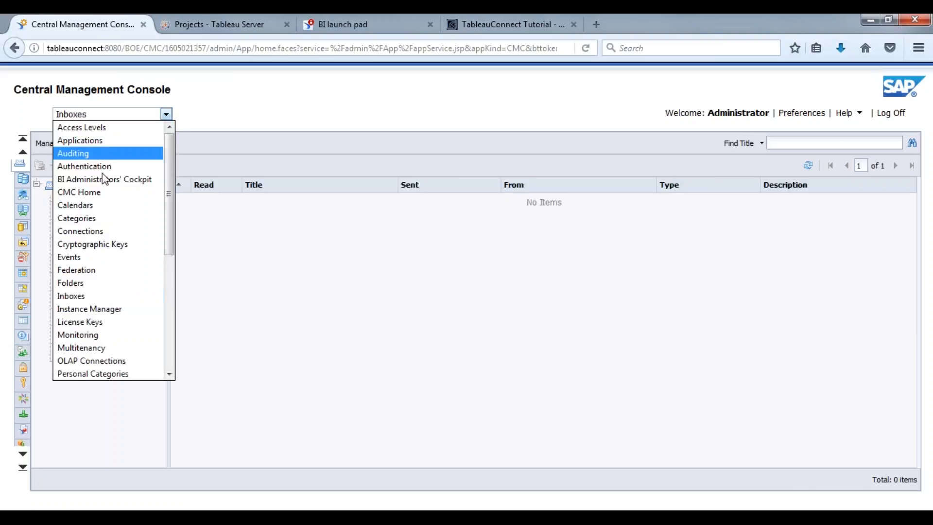
pyautogui.click(77, 280)
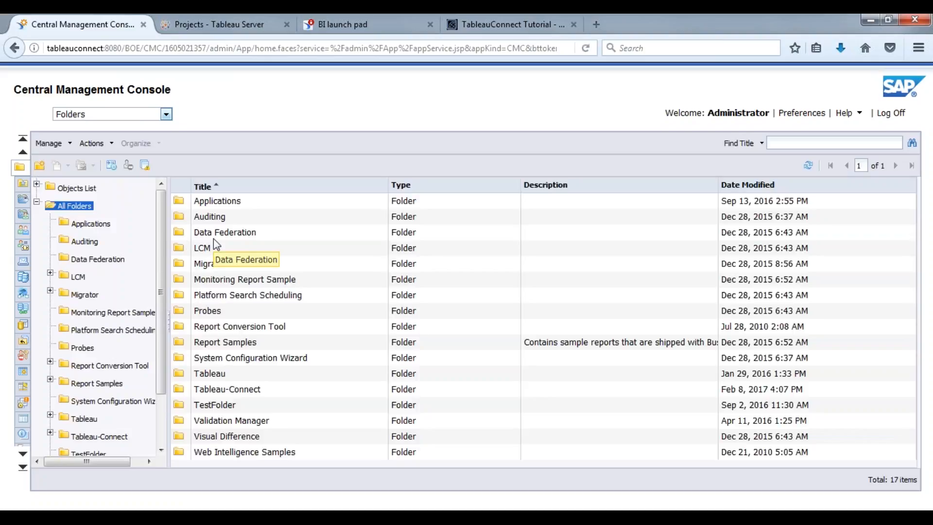
pyautogui.doubleClick(224, 375)
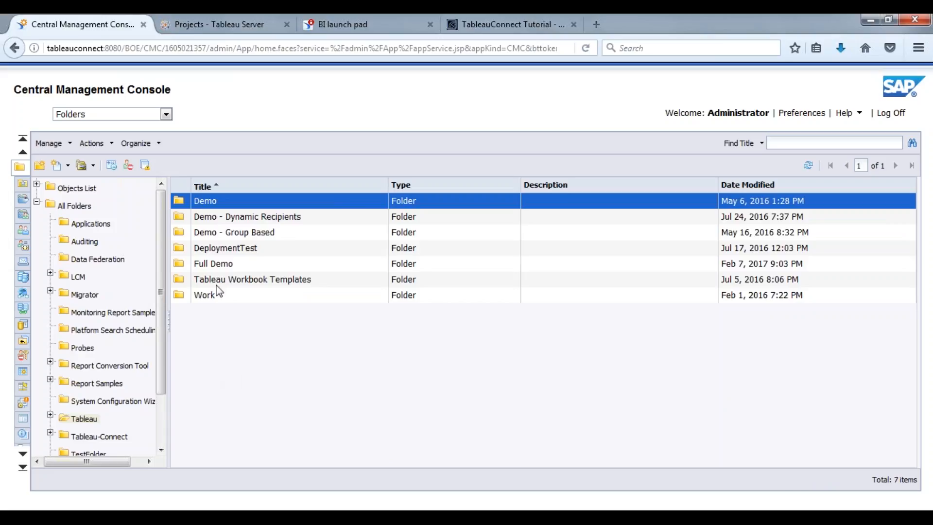
pyautogui.doubleClick(212, 266)
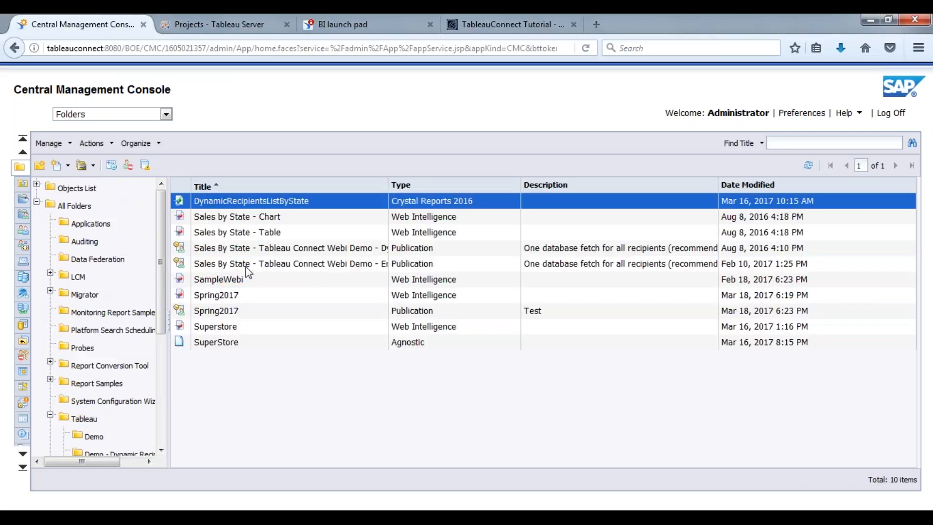
pyautogui.click(298, 286)
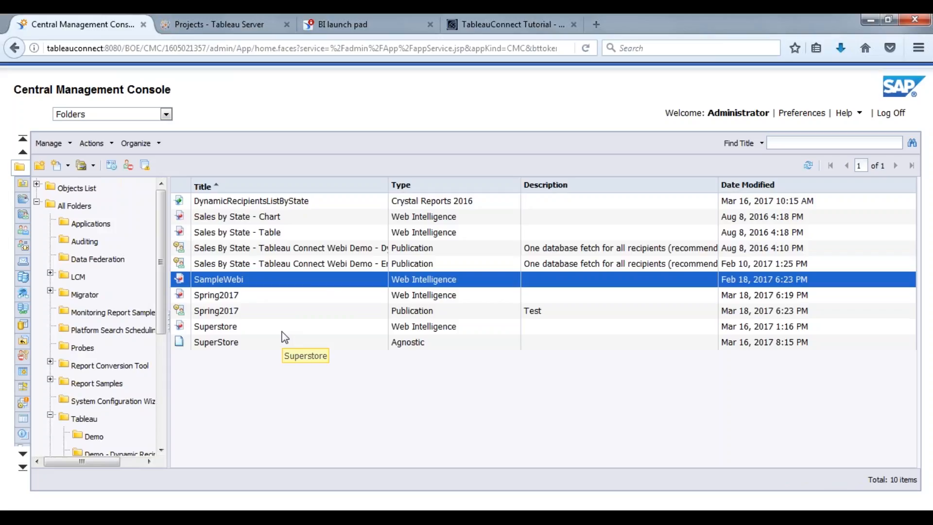
pyautogui.click(302, 311)
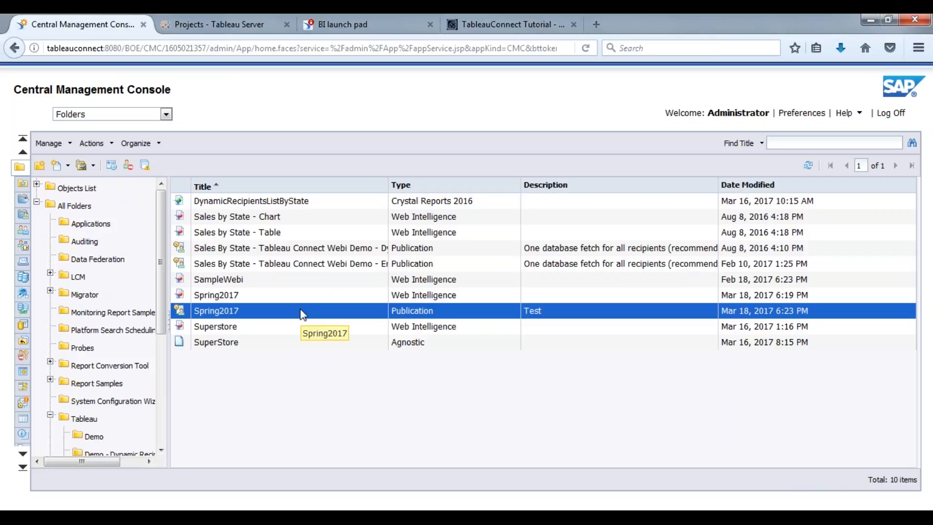
pyautogui.click(270, 329)
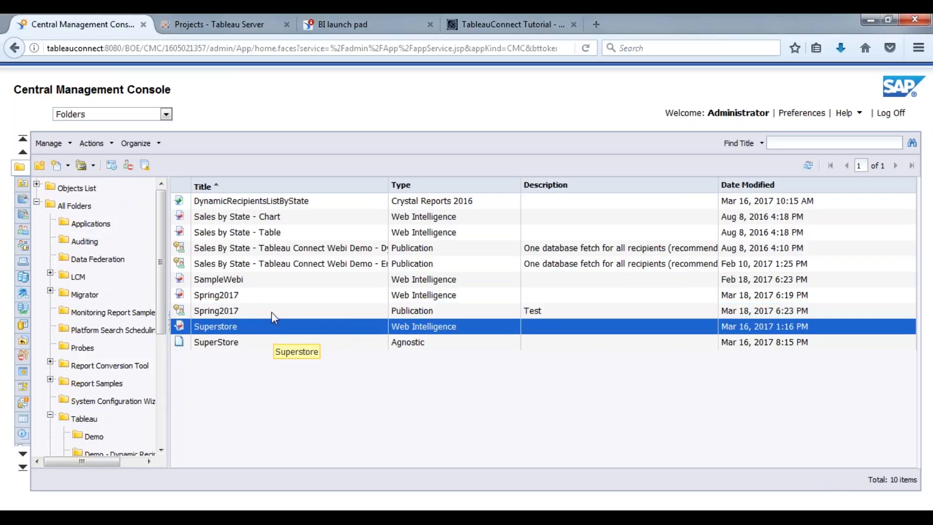
pyautogui.click(272, 315)
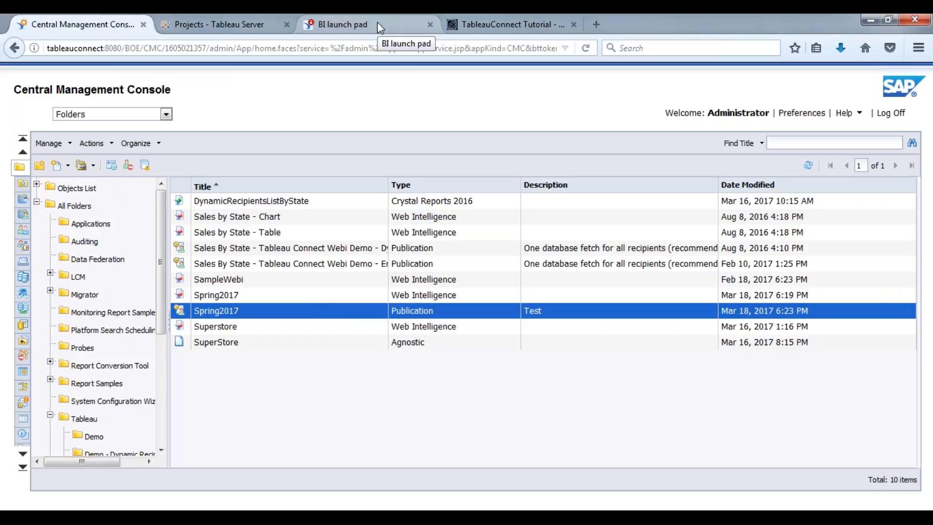
pyautogui.rightClick(265, 315)
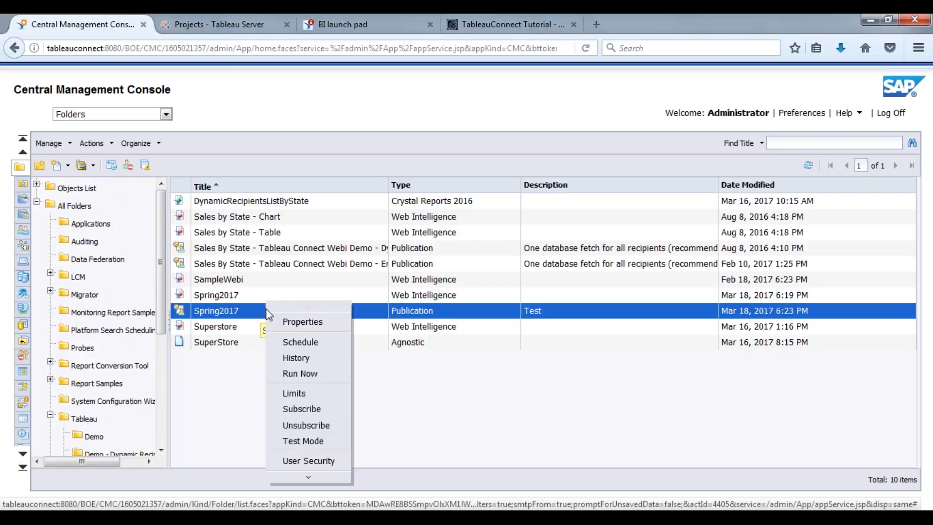
pyautogui.click(297, 358)
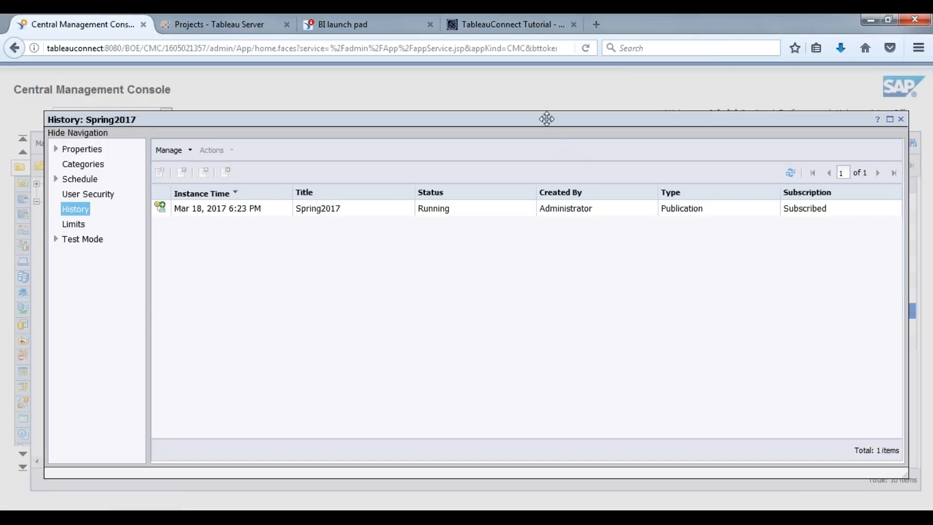
pyautogui.moveTo(546, 119); pyautogui.dragTo(507, 116)
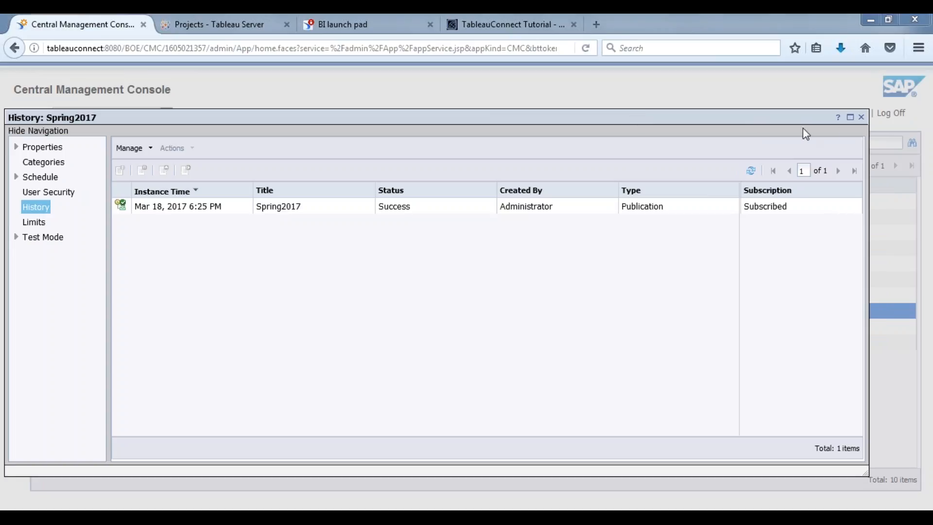
pyautogui.click(862, 117)
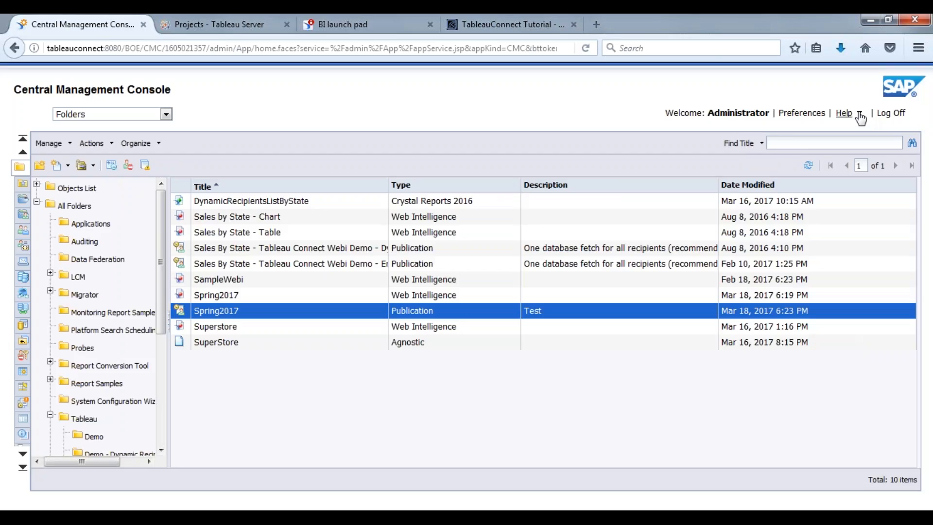
pyautogui.click(167, 114)
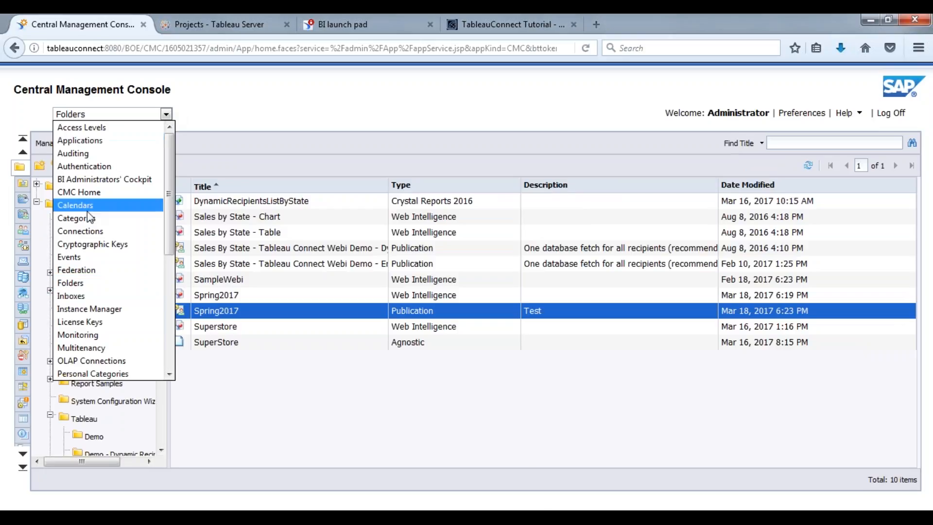
pyautogui.click(77, 298)
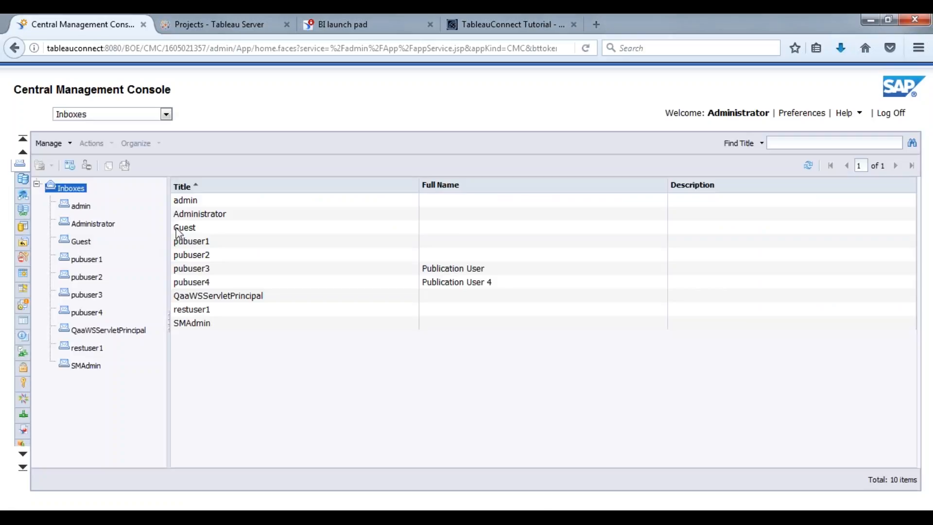
pyautogui.click(92, 224)
pyautogui.click(288, 218)
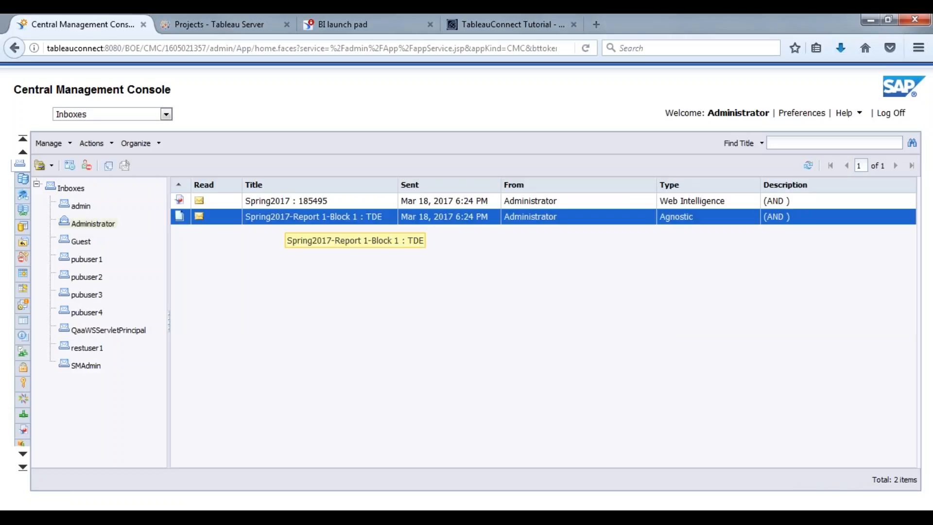
pyautogui.doubleClick(339, 223)
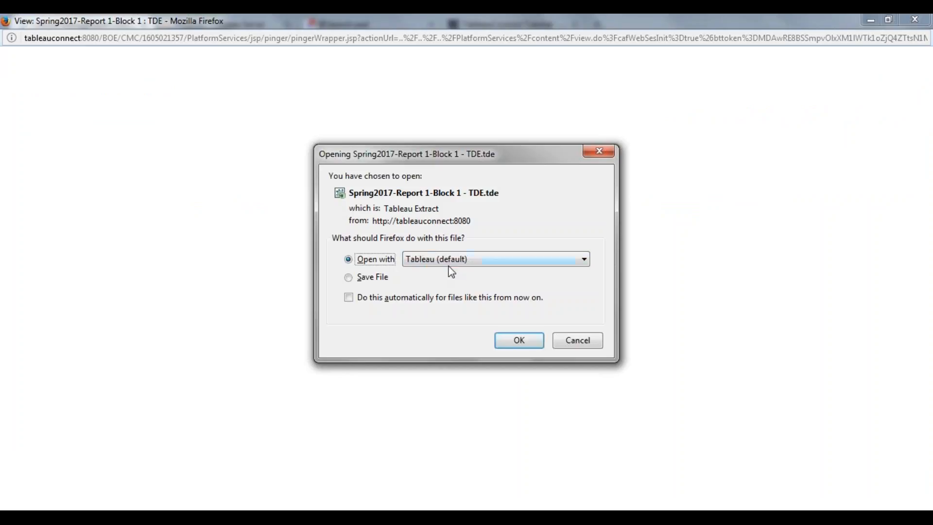
pyautogui.click(538, 347)
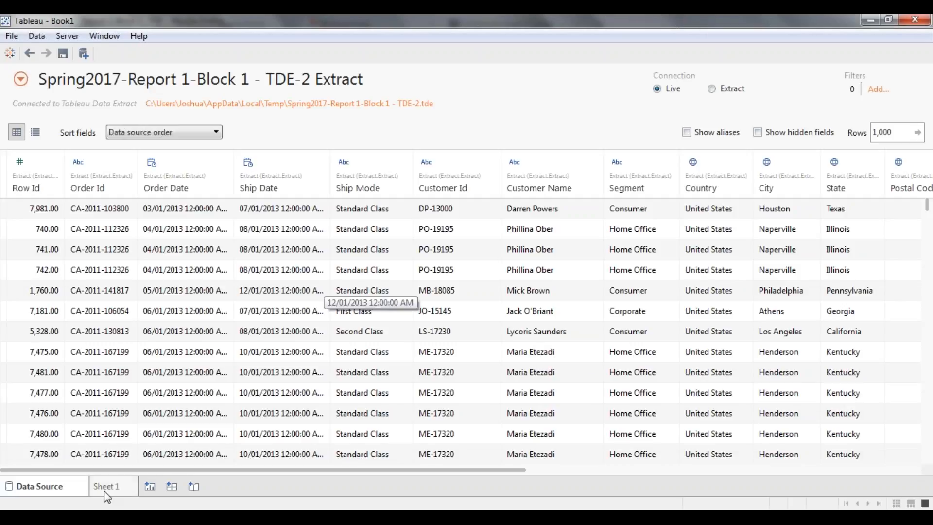
# Step: On Sheet 1, build a bar chart with City on Columns and SUM(Profit) on Rows
pyautogui.click(104, 487)
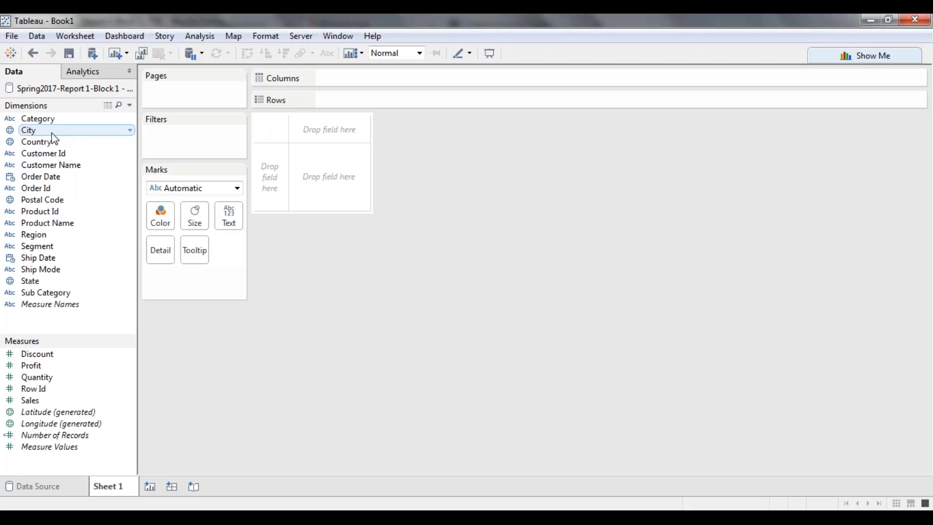
pyautogui.moveTo(52, 133); pyautogui.dragTo(335, 82)
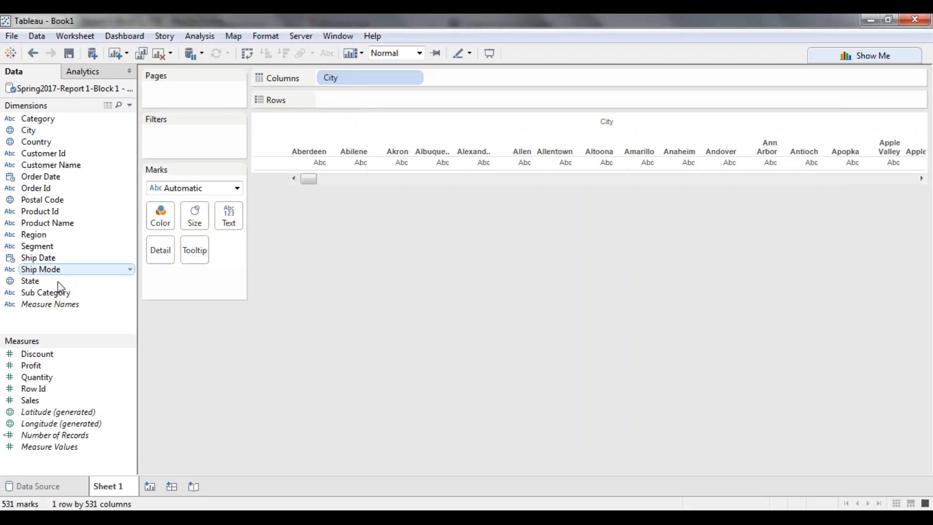
pyautogui.moveTo(39, 362); pyautogui.dragTo(353, 100)
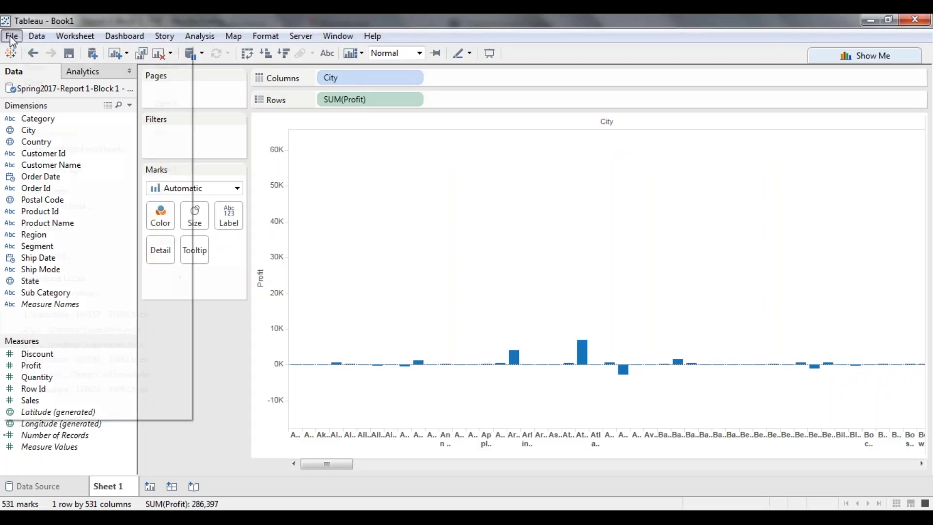
# Step: Export the packaged workbook Spring2017 to the Desktop and close Tableau without saving
pyautogui.click(12, 38)
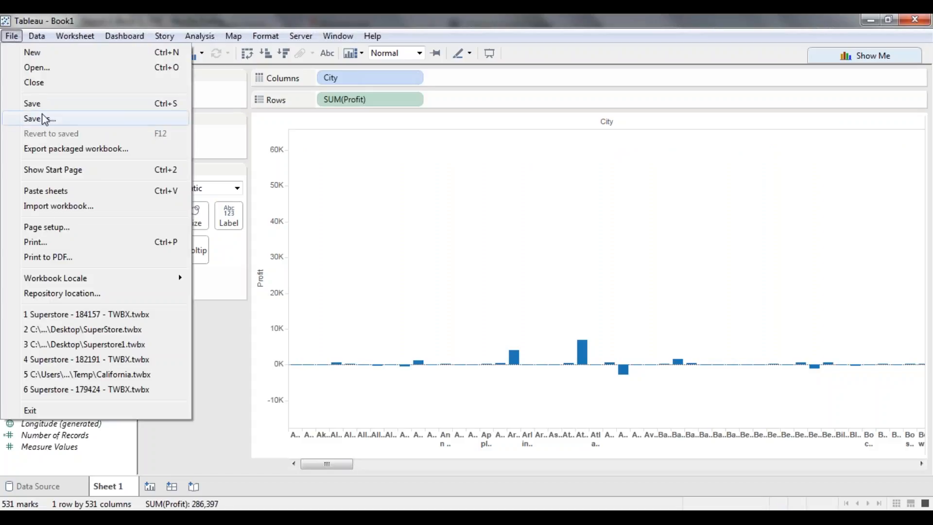
pyautogui.click(60, 149)
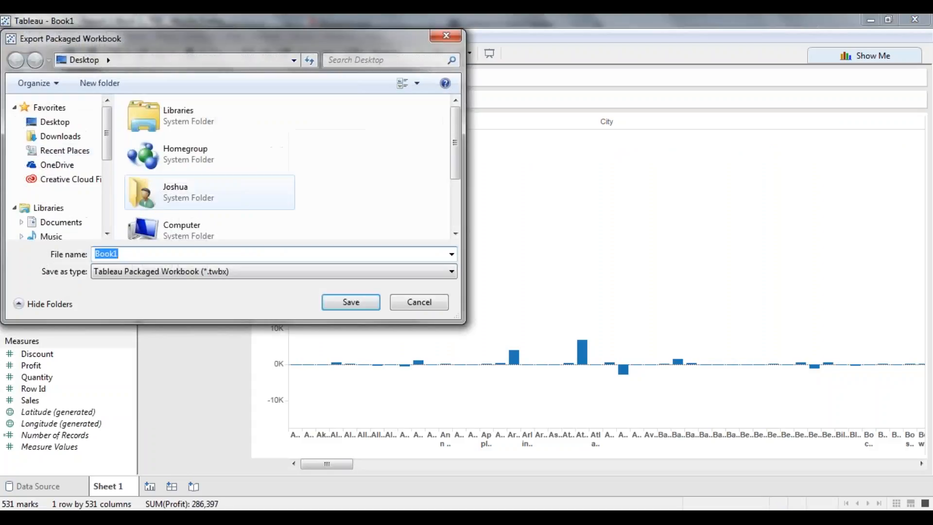
pyautogui.write('S')
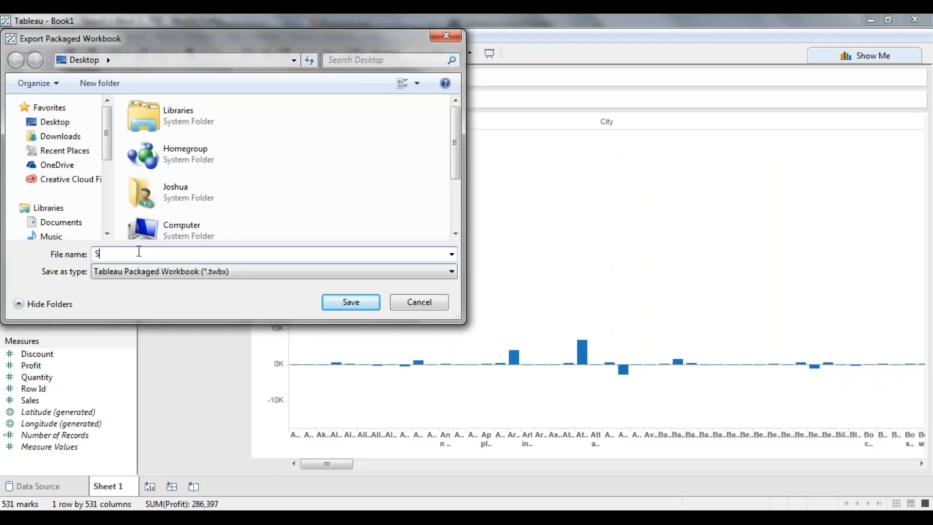
pyautogui.write('pring2017')
pyautogui.click(72, 121)
pyautogui.click(352, 302)
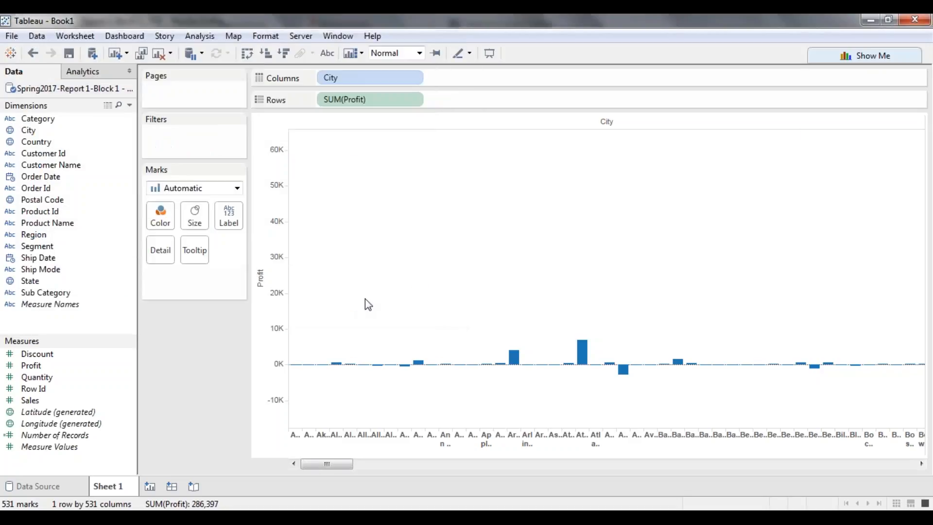
pyautogui.click(915, 19)
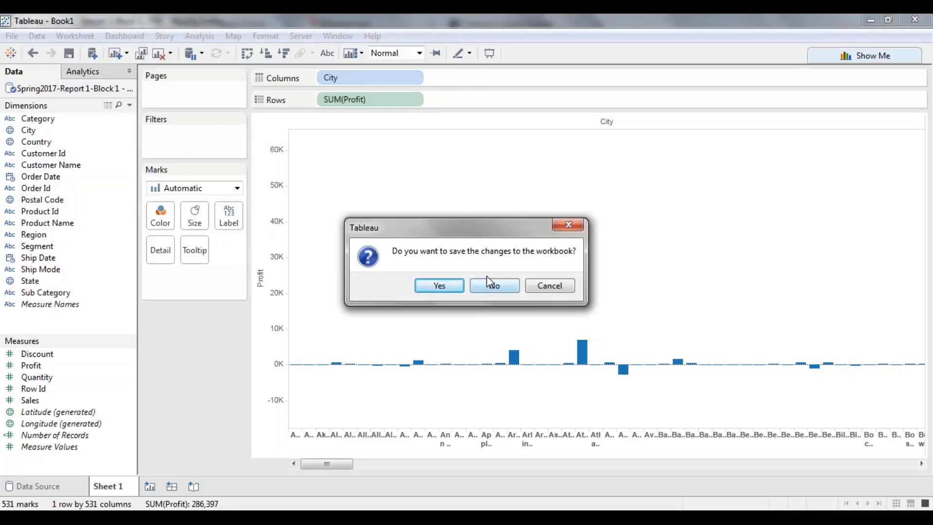
pyautogui.click(500, 287)
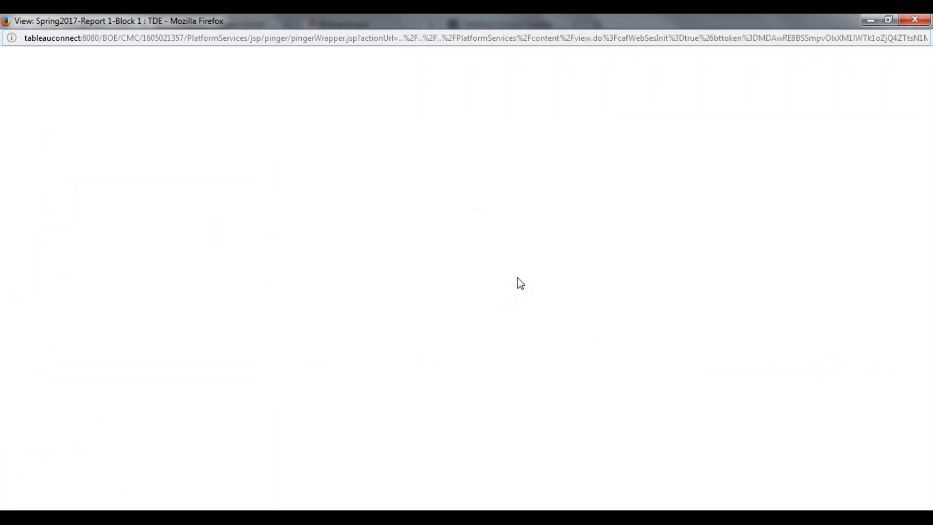
# Step: Return to the CMC Folders area and open Tableau > Full Demo
pyautogui.click(903, 20)
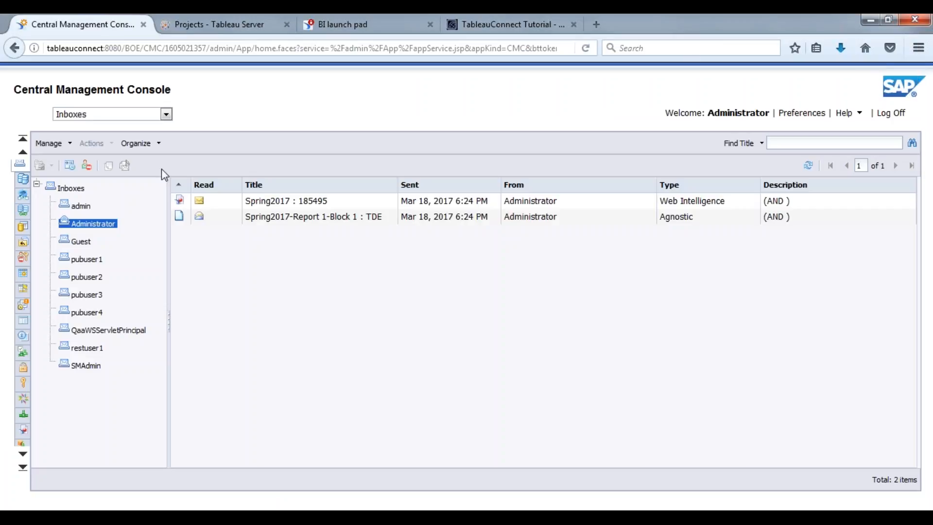
pyautogui.click(165, 117)
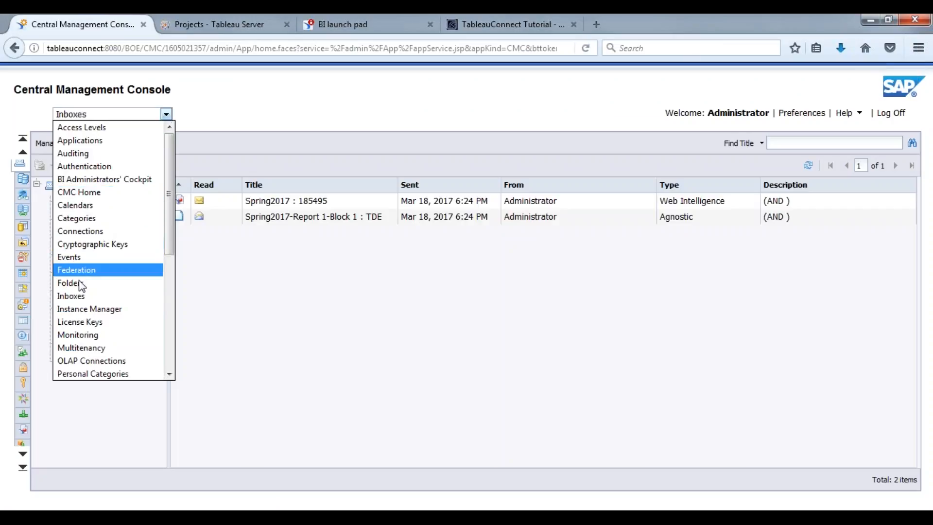
pyautogui.click(141, 283)
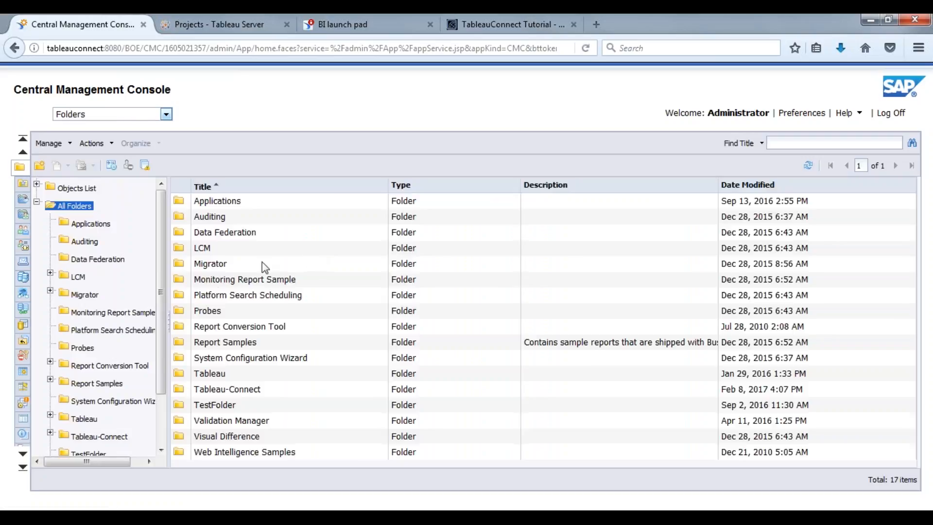
pyautogui.doubleClick(218, 373)
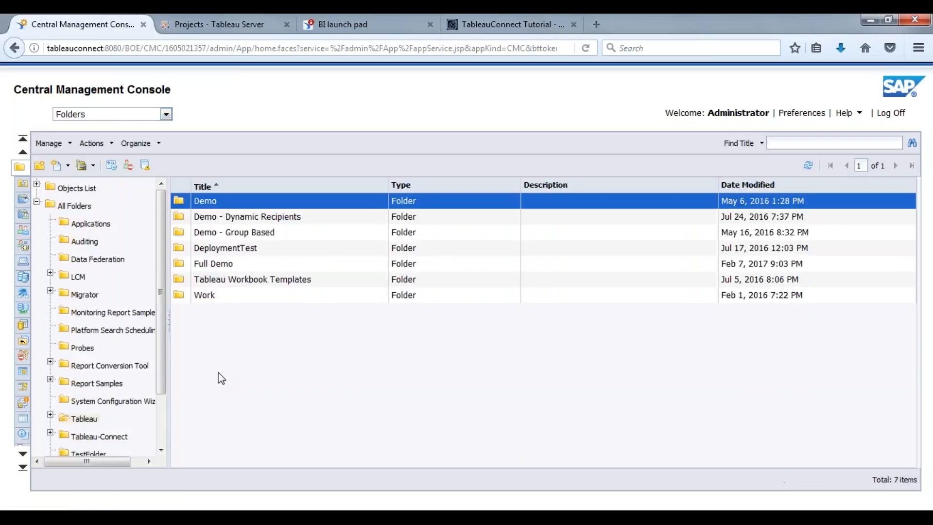
pyautogui.doubleClick(217, 265)
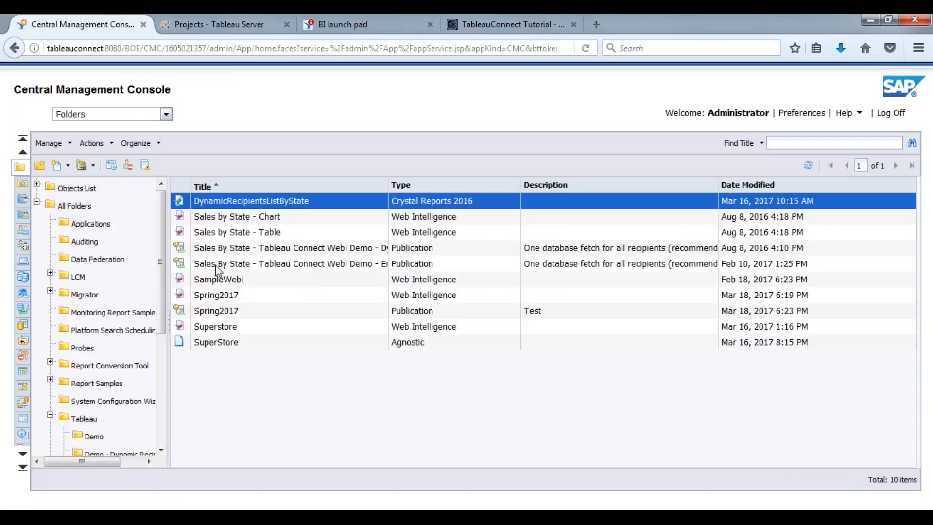
pyautogui.click(227, 314)
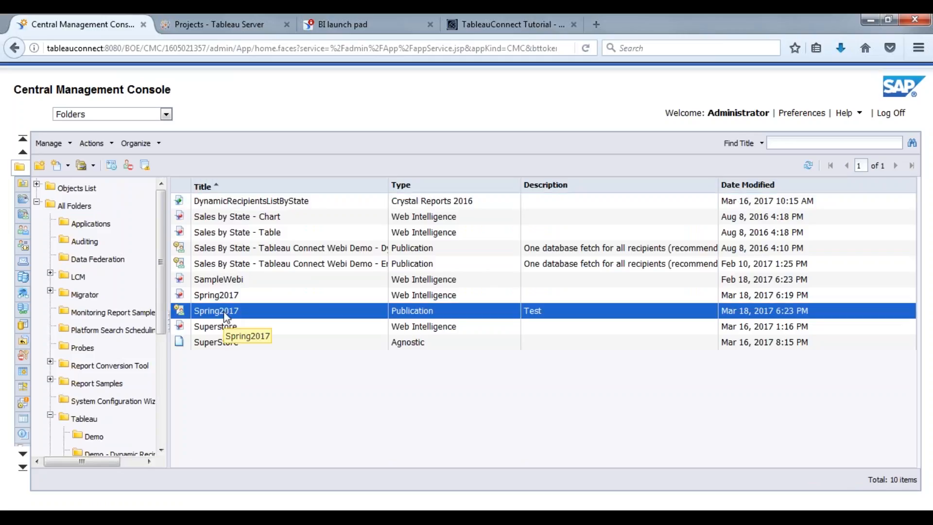
pyautogui.click(222, 347)
# Step: Add Spring2017.twbx from the Desktop to the Full Demo folder as a local document
pyautogui.rightClick(212, 360)
pyautogui.moveTo(286, 293)
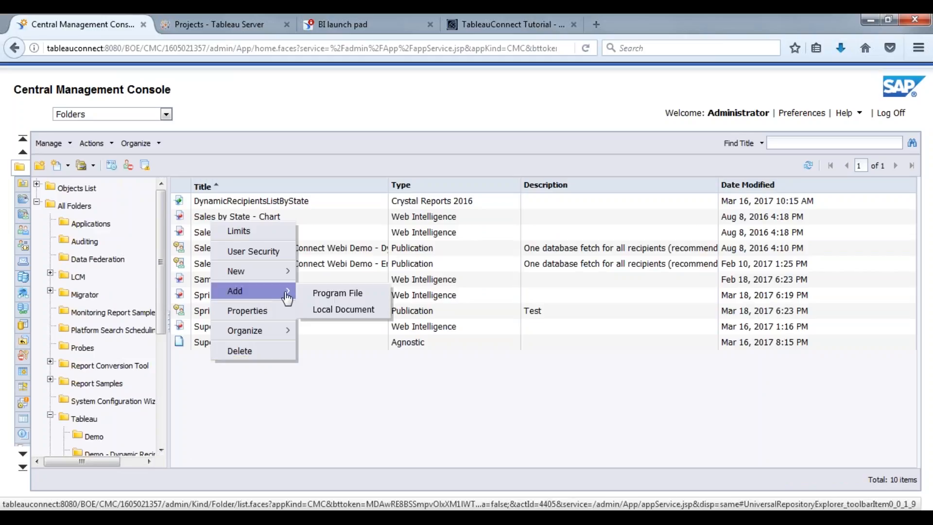
pyautogui.click(333, 311)
pyautogui.click(182, 145)
pyautogui.click(68, 106)
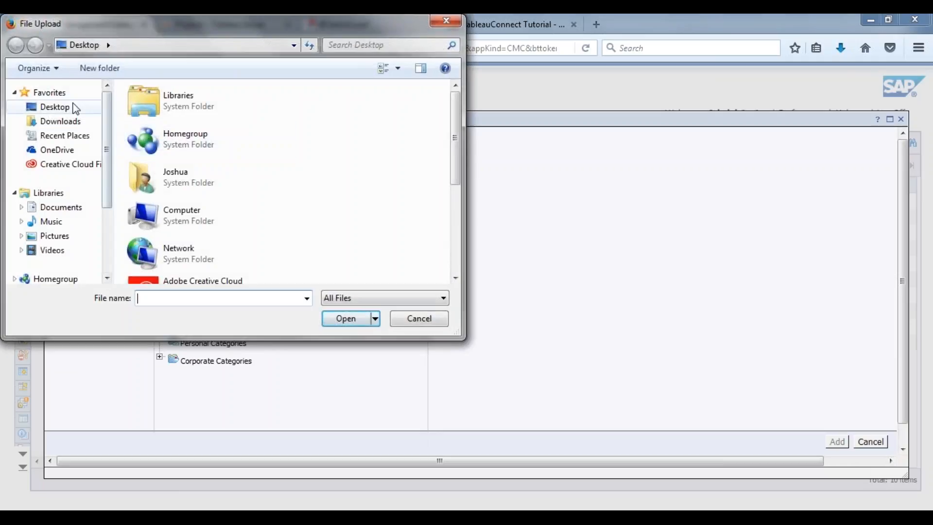
pyautogui.moveTo(456, 131); pyautogui.dragTo(455, 220)
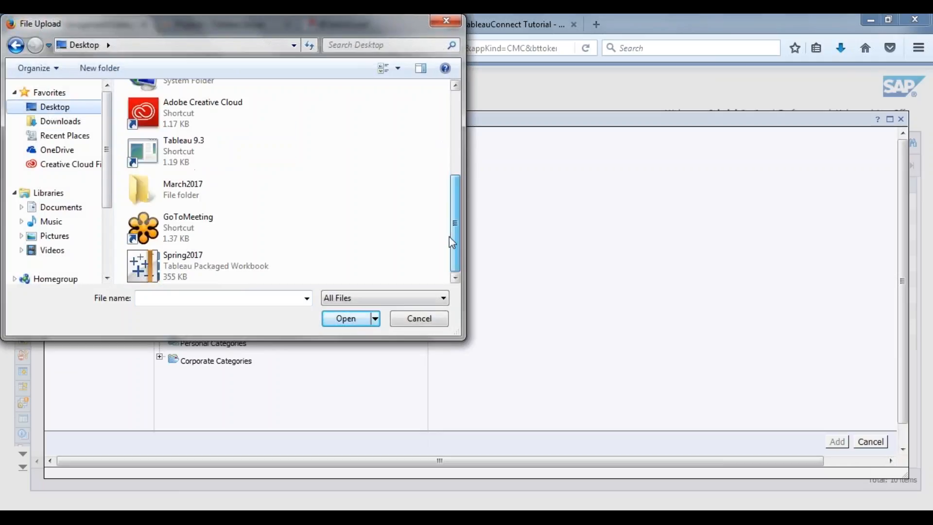
pyautogui.doubleClick(205, 264)
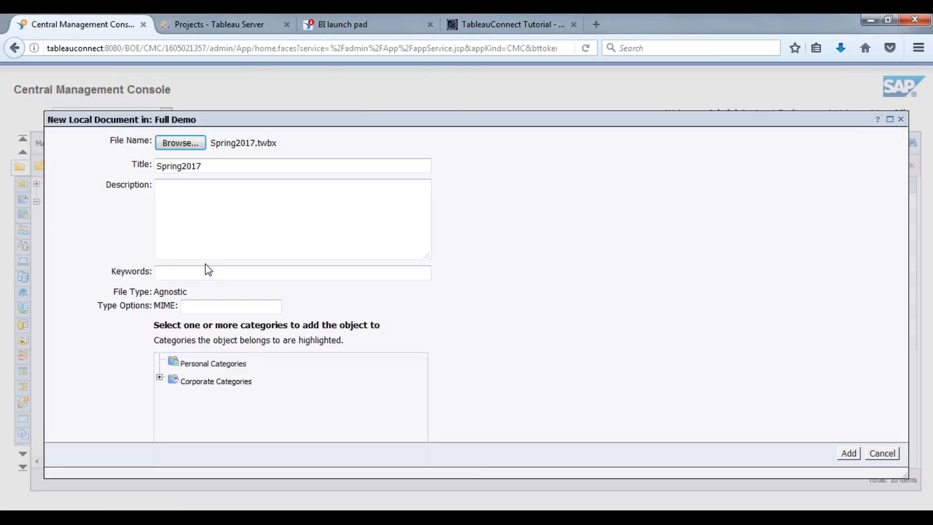
pyautogui.click(848, 453)
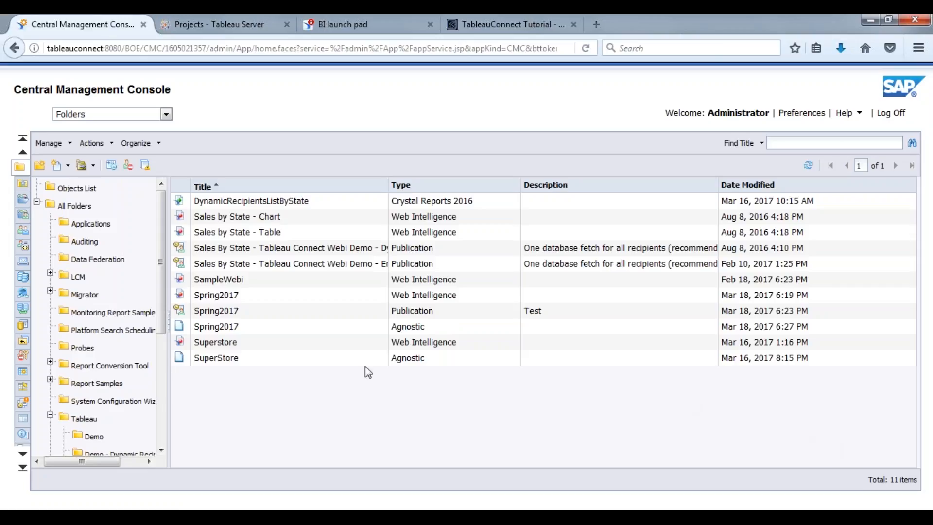
pyautogui.click(262, 358)
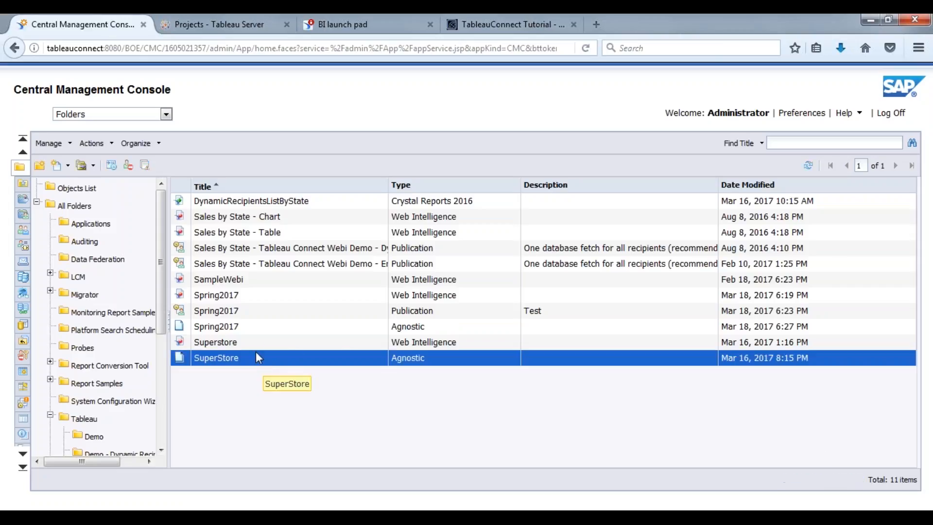
pyautogui.click(256, 328)
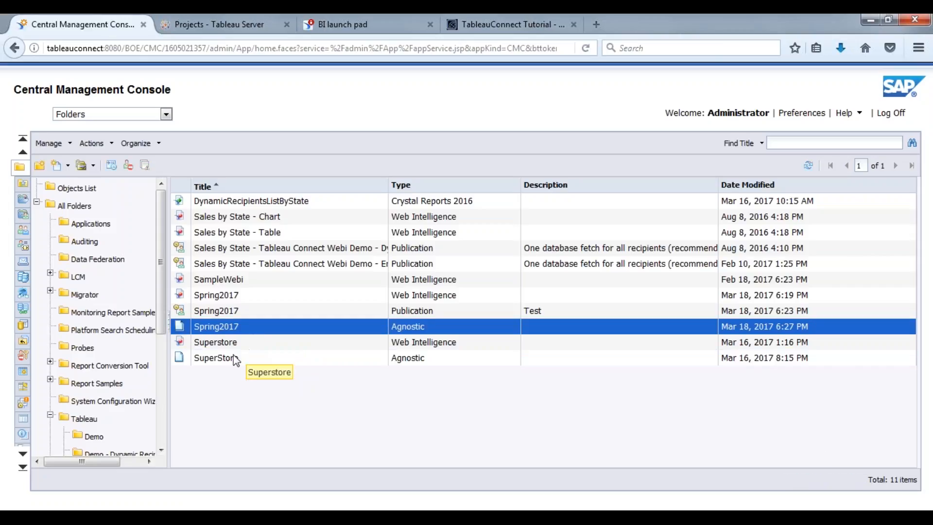
pyautogui.click(236, 359)
pyautogui.click(246, 327)
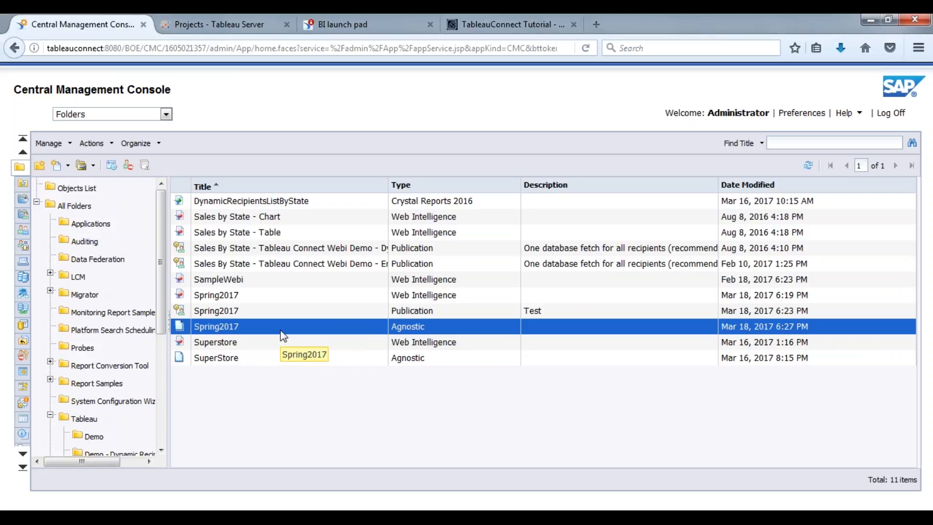
pyautogui.click(290, 301)
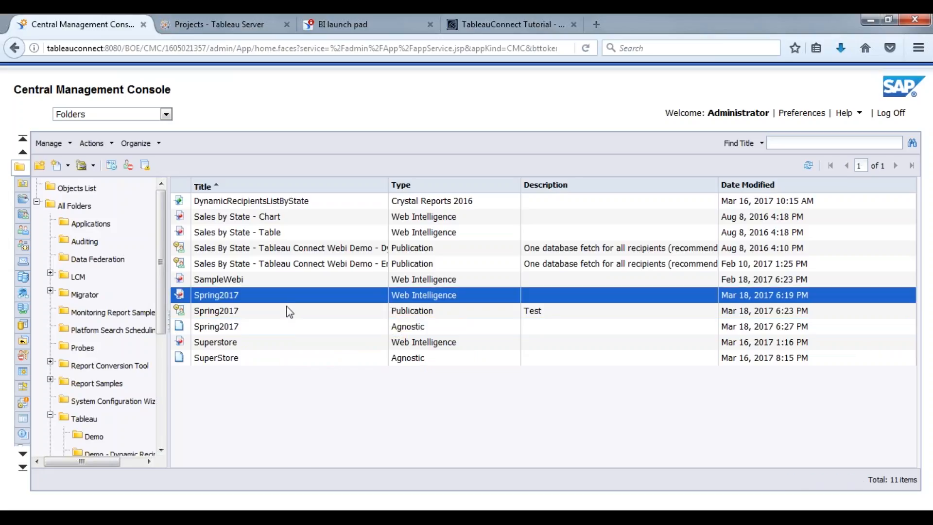
pyautogui.click(286, 312)
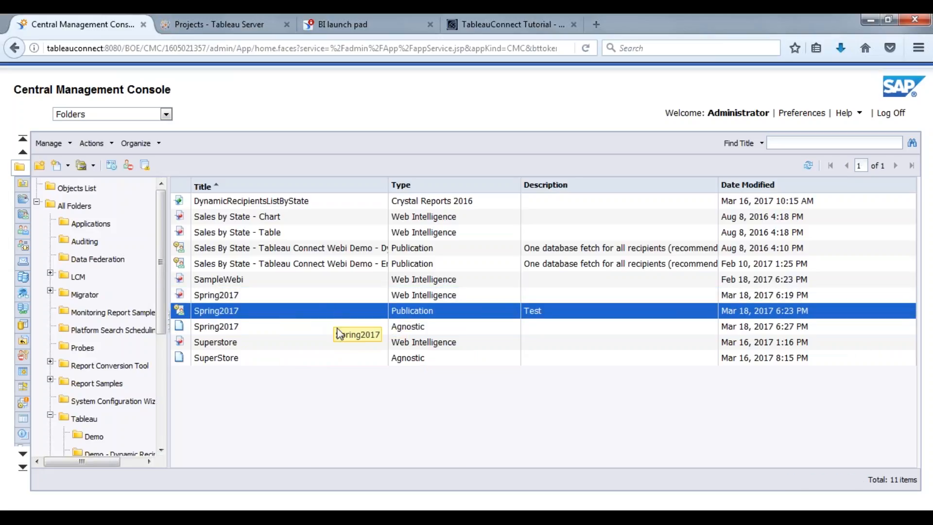
pyautogui.click(302, 332)
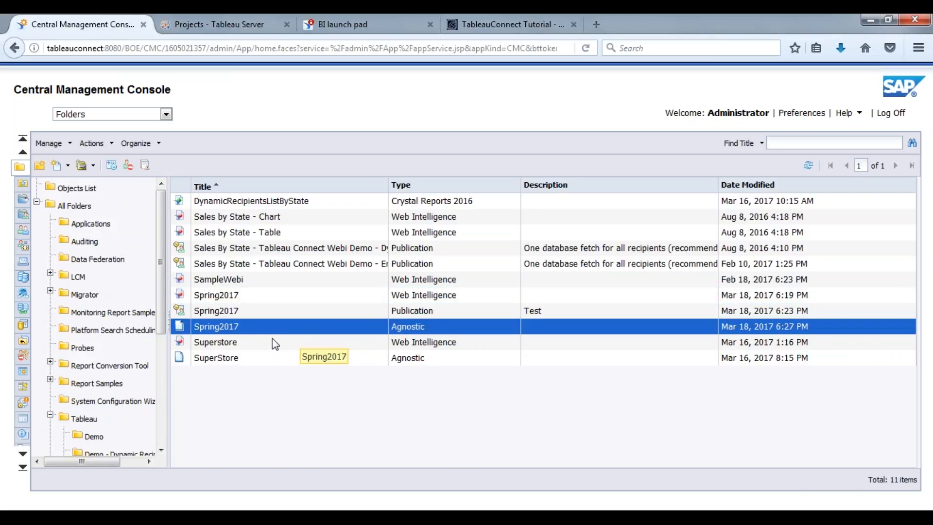
pyautogui.click(252, 317)
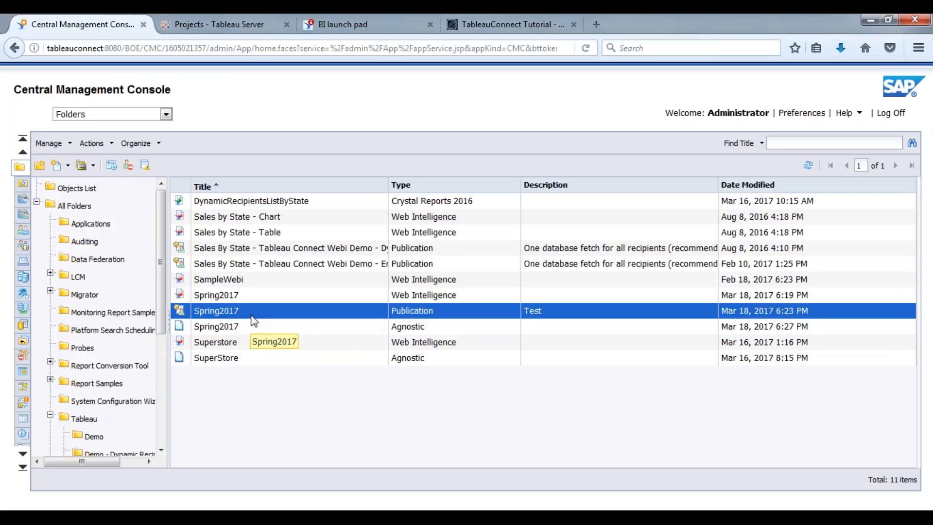
# Step: In Spring2017's properties, add pubuser1–pubuser4 as enterprise recipients alongside Administrator and Save & Close
pyautogui.doubleClick(330, 314)
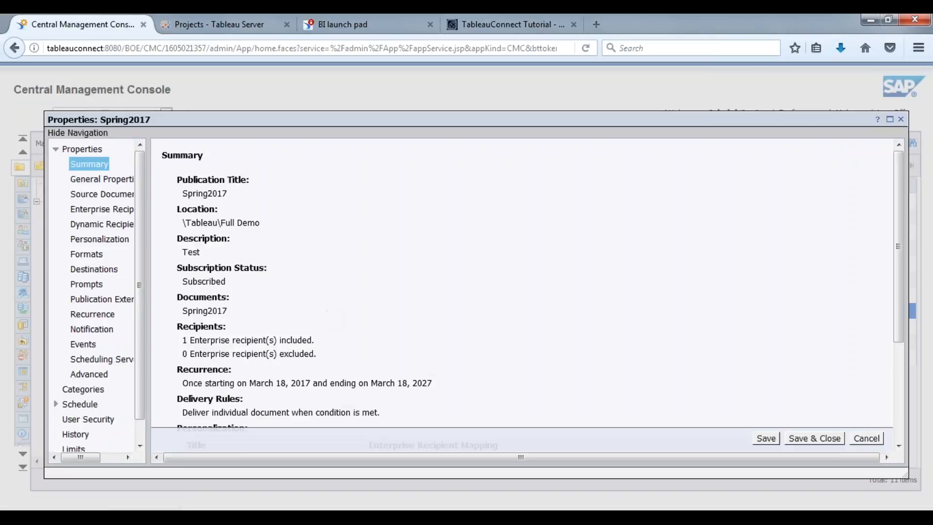
pyautogui.click(98, 271)
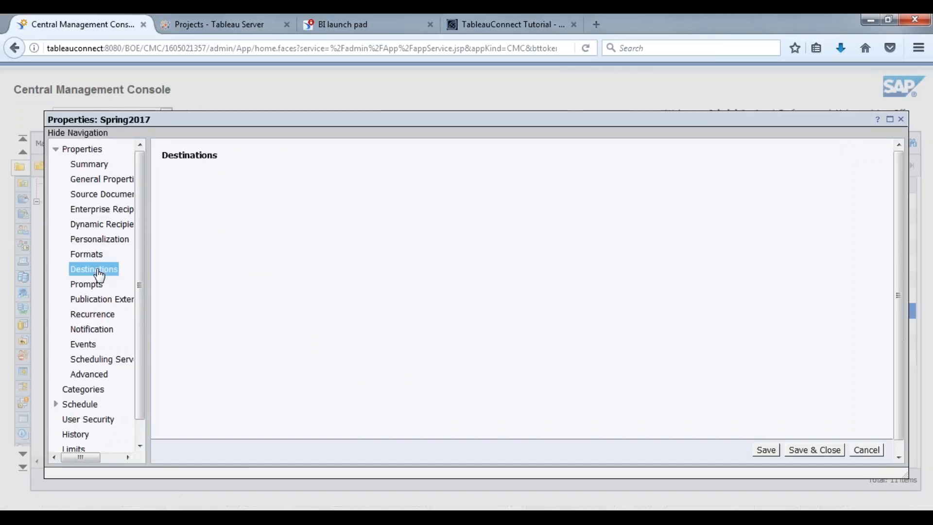
pyautogui.moveTo(91, 239); pyautogui.dragTo(91, 224)
pyautogui.click(119, 209)
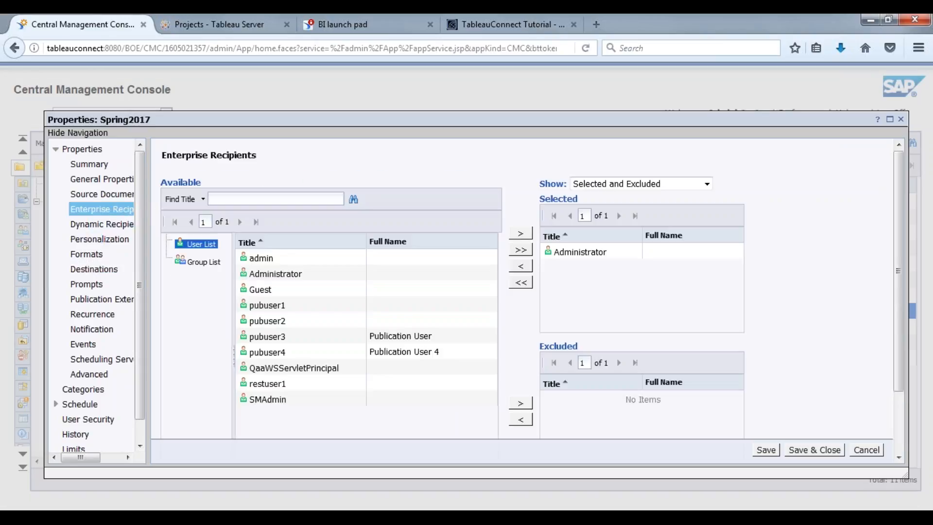
pyautogui.click(265, 307)
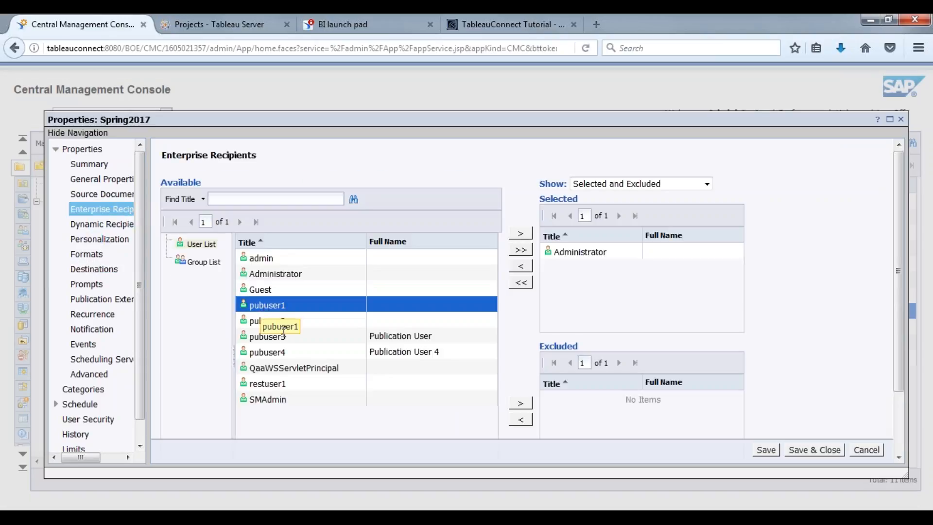
pyautogui.keyDown('ctrl'); pyautogui.click(278, 320); pyautogui.keyUp('ctrl')
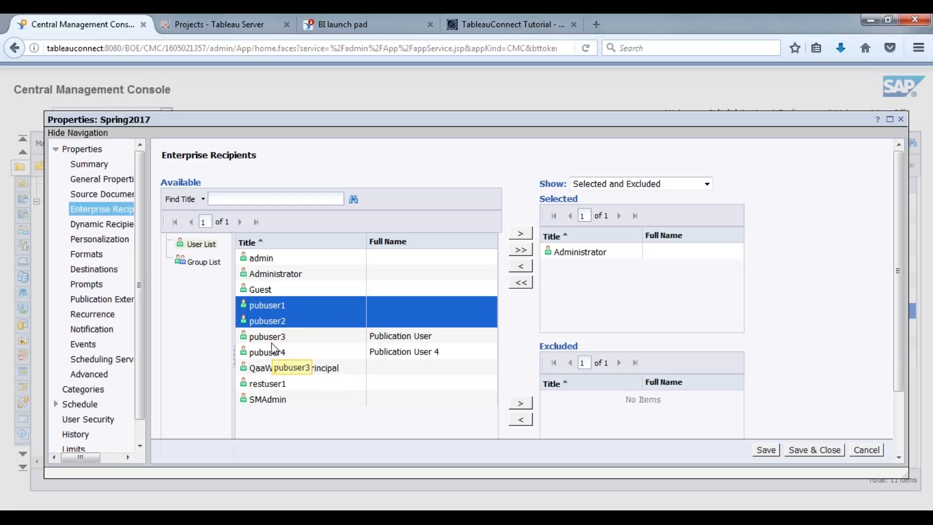
pyautogui.keyDown('shift'); pyautogui.click(273, 353); pyautogui.keyUp('shift')
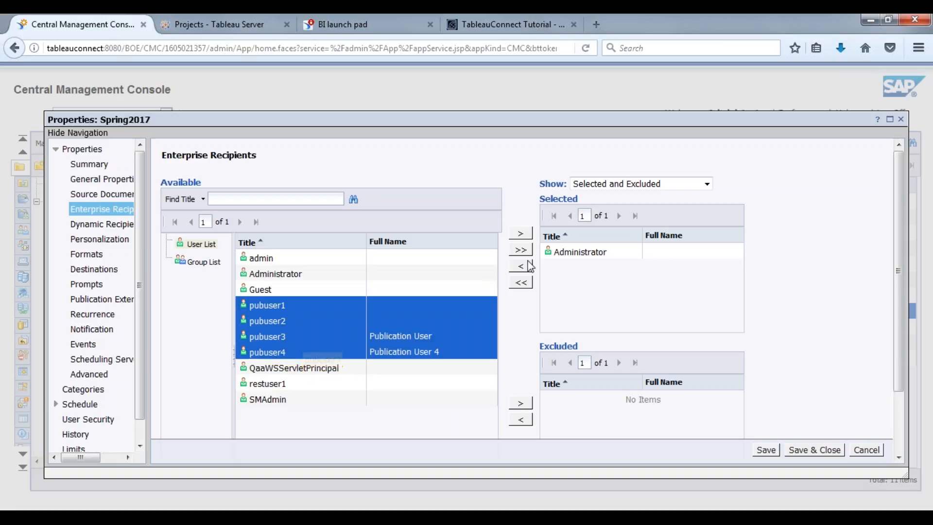
pyautogui.click(522, 235)
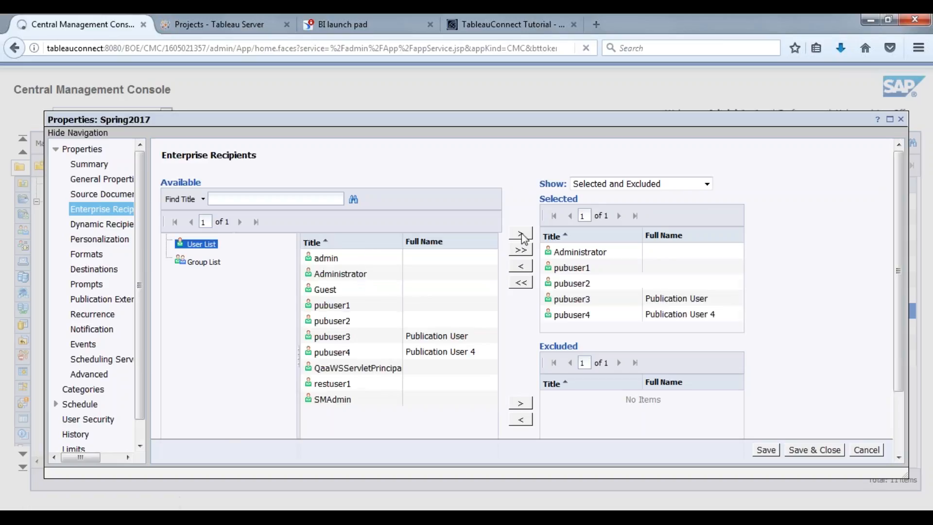
pyautogui.click(807, 451)
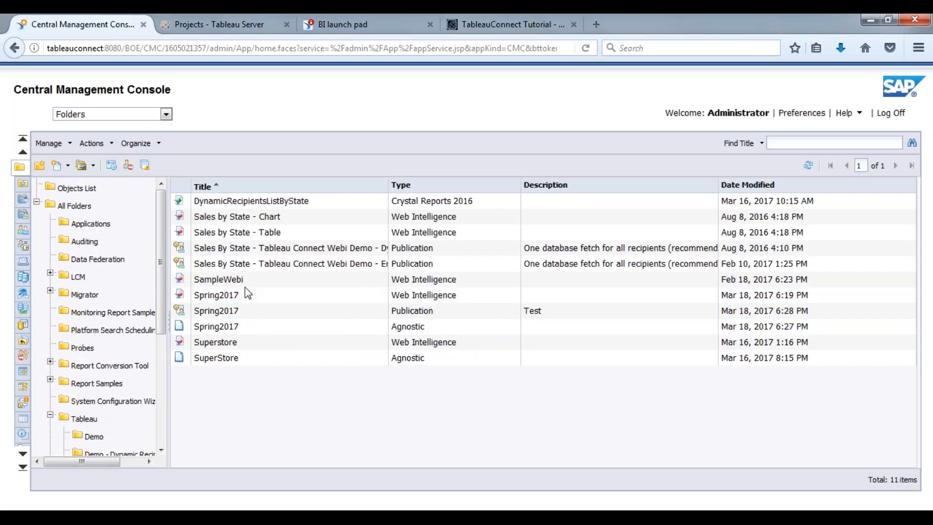
# Step: Run the Spring2017 publication immediately from its right-click actions menu
pyautogui.click(418, 316)
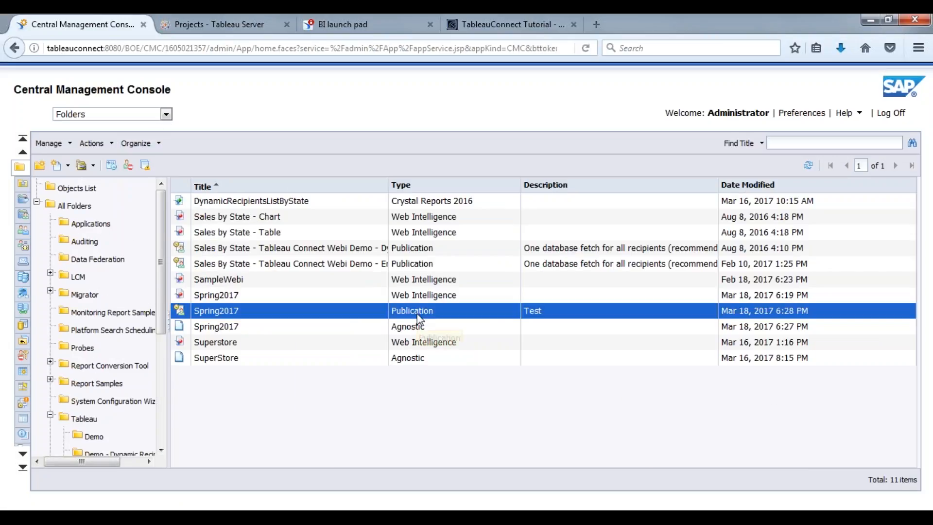
pyautogui.rightClick(340, 312)
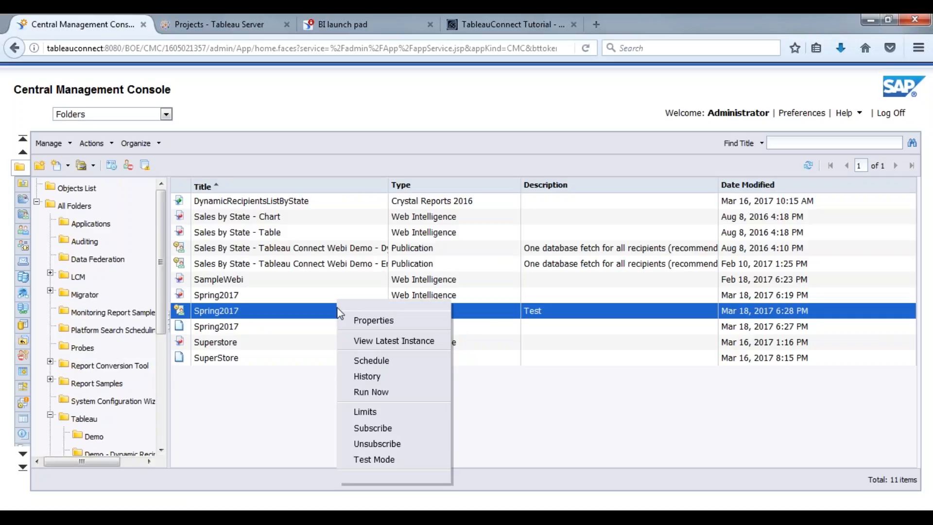
pyautogui.click(379, 395)
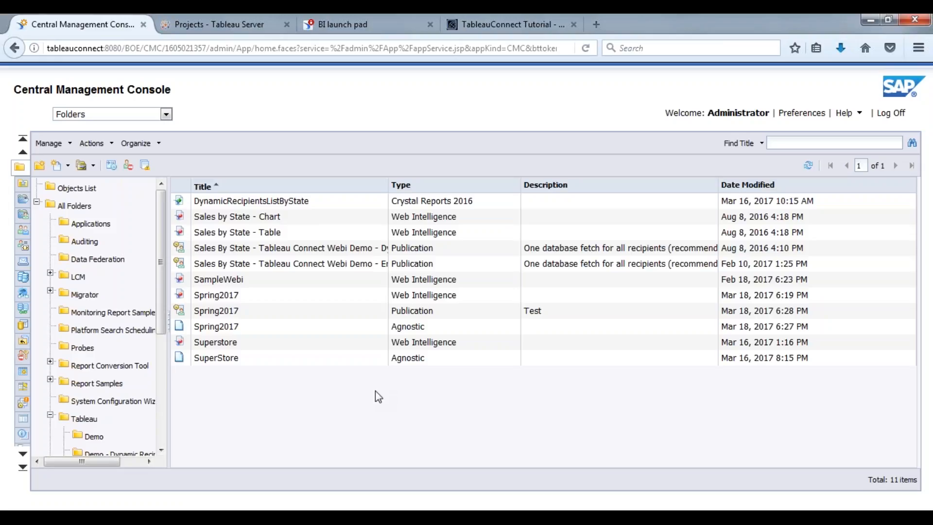
# Step: Reopen and close the Spring2017 actions list, then select the SuperStore and Spring2017 Agnostic documents
pyautogui.click(302, 314)
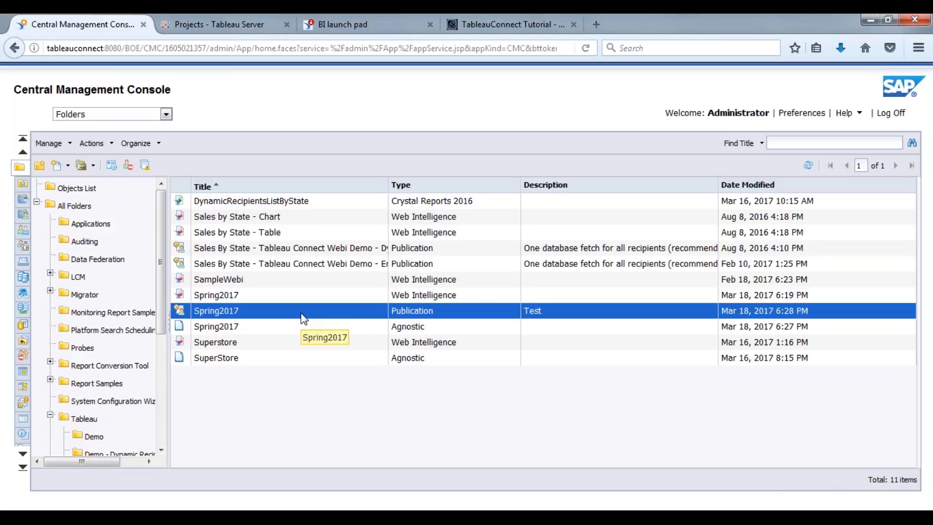
pyautogui.rightClick(304, 319)
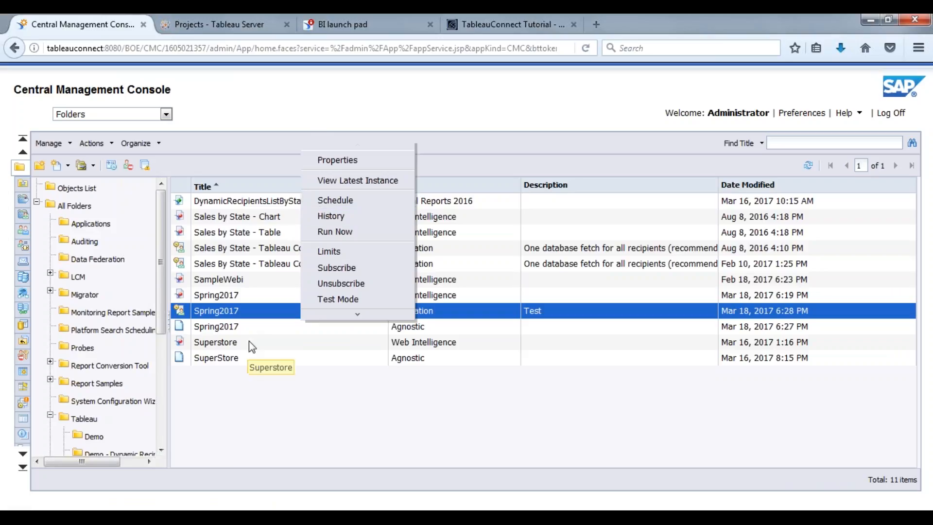
pyautogui.click(240, 360)
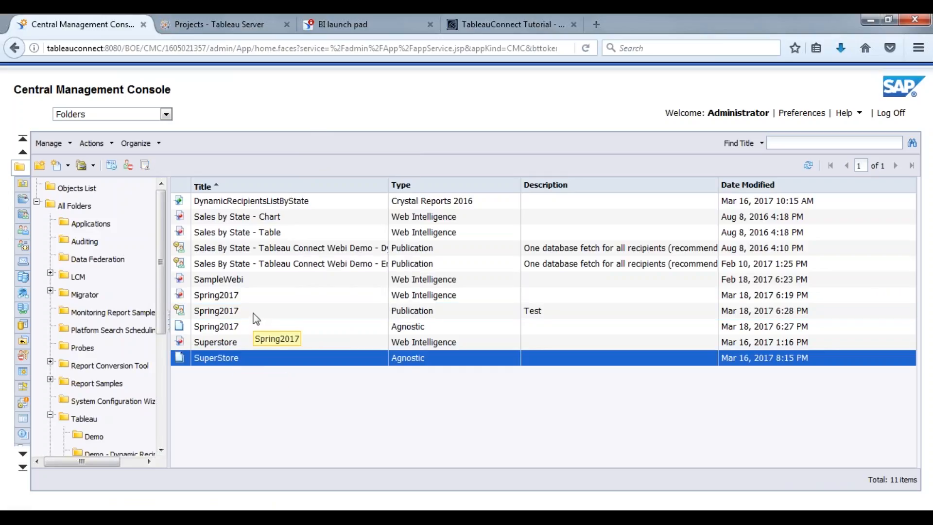
pyautogui.click(257, 314)
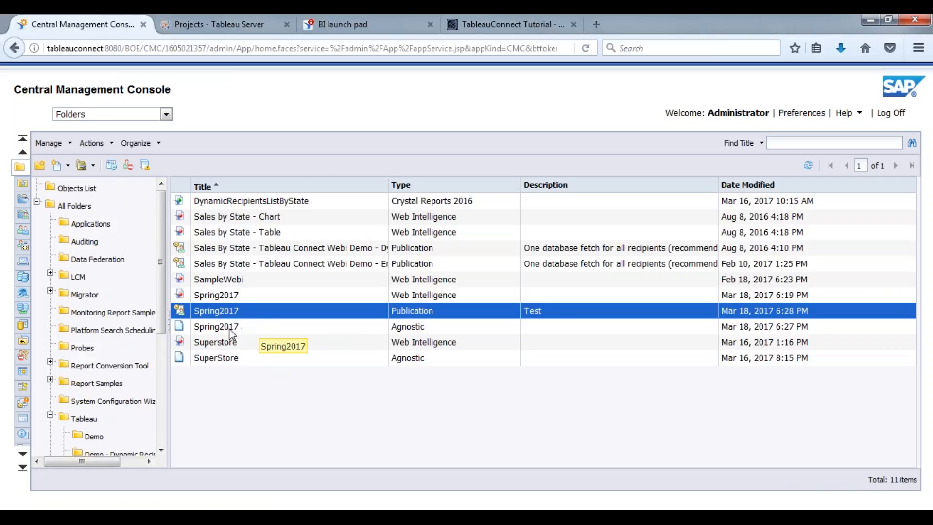
pyautogui.click(233, 363)
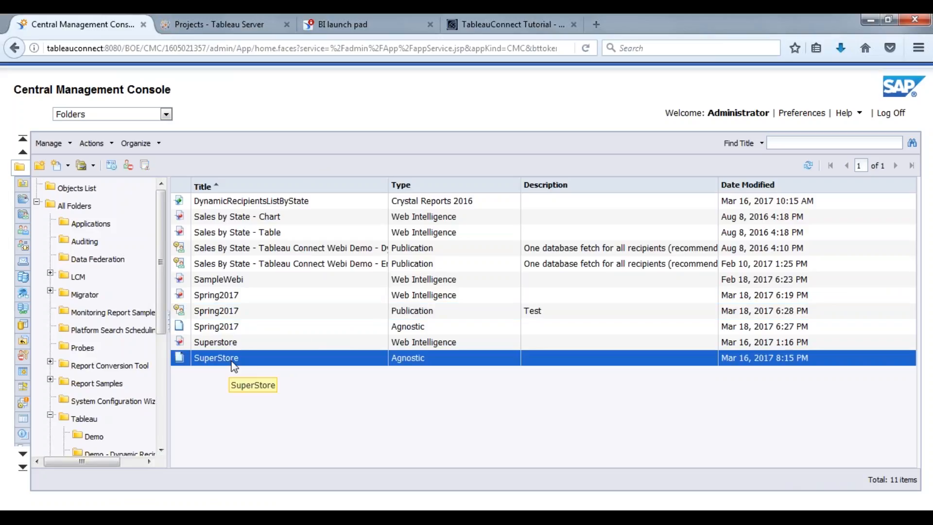
pyautogui.click(235, 346)
pyautogui.click(238, 333)
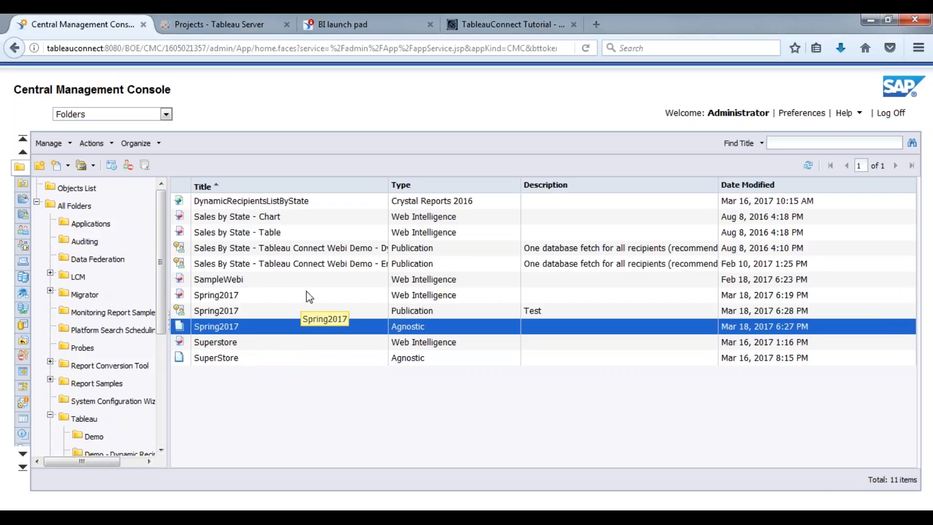
# Step: Reselect the Spring2017 publication and bring up its context menu of actions
pyautogui.click(251, 313)
pyautogui.click(249, 294)
pyautogui.click(247, 311)
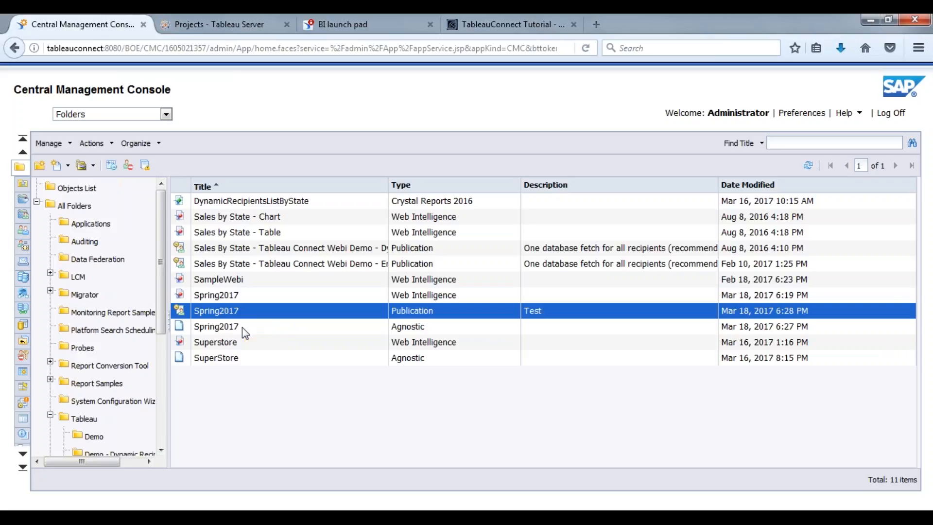
pyautogui.click(242, 328)
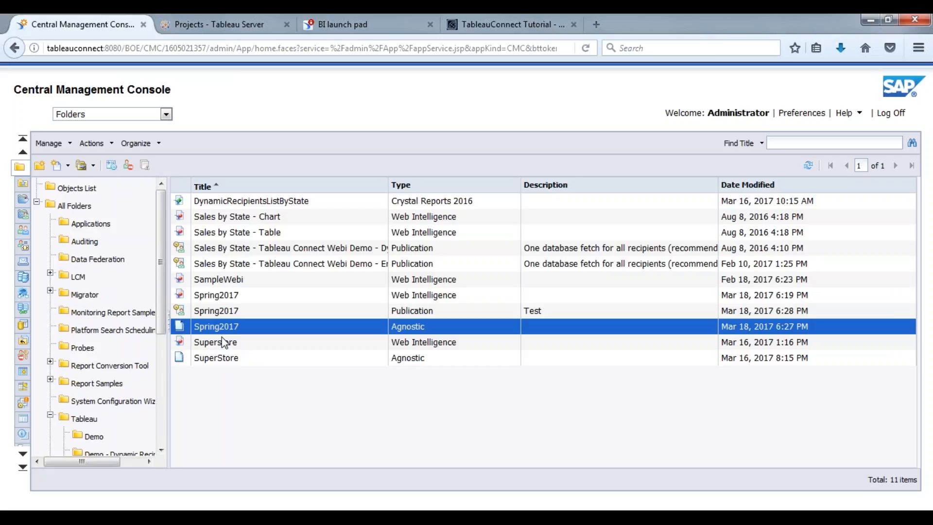
pyautogui.click(247, 315)
pyautogui.rightClick(252, 320)
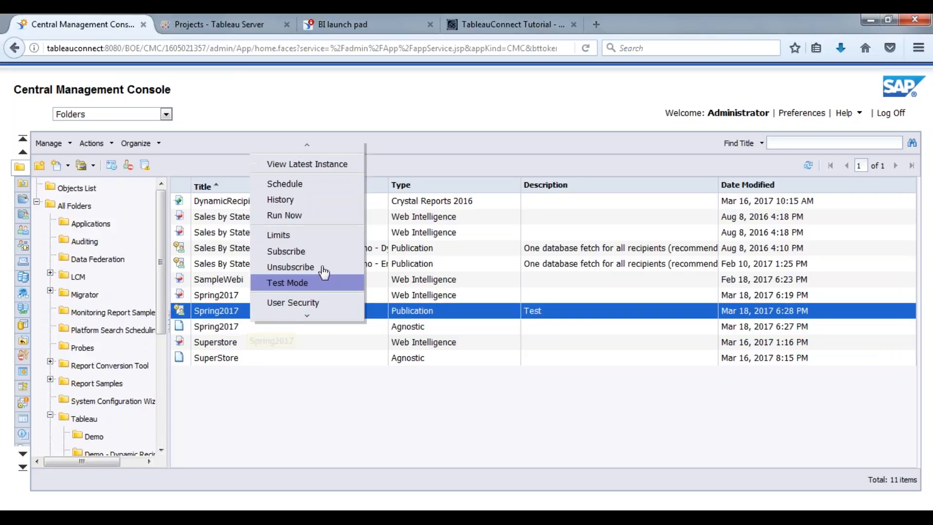
pyautogui.click(286, 204)
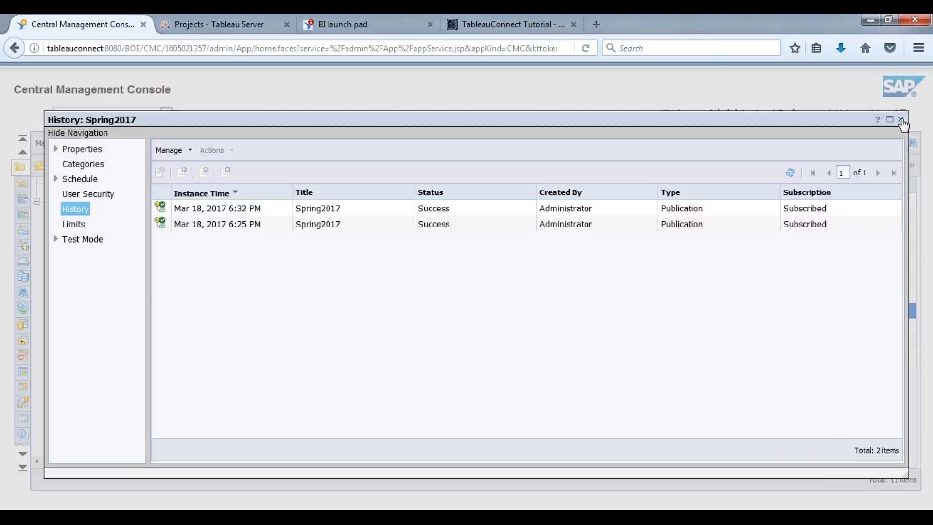
pyautogui.click(901, 120)
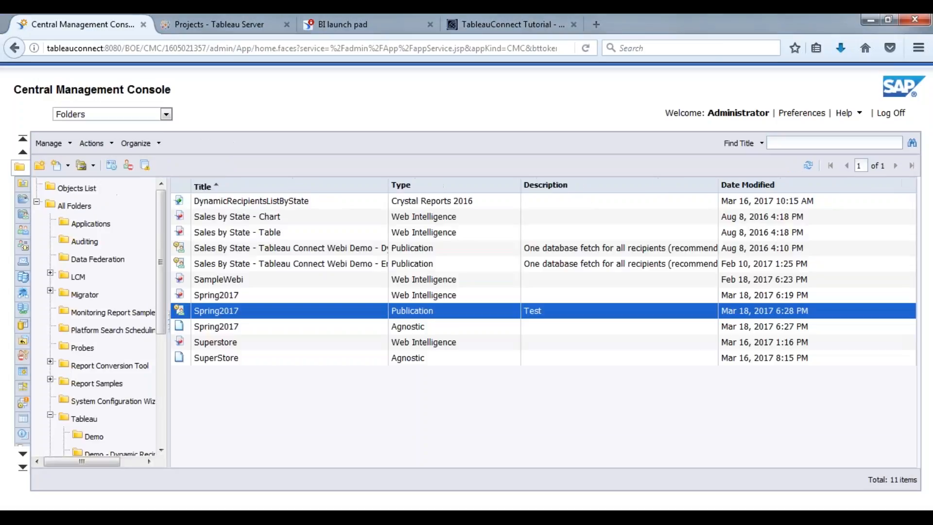
pyautogui.click(167, 114)
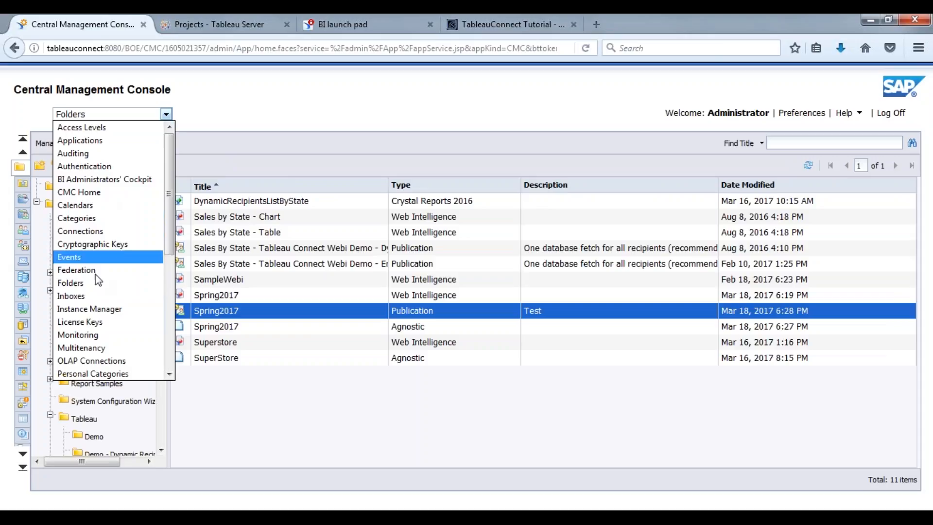
# Step: Check the three publication users' inboxes for East, West and Central TWBX workbooks, then view BI launch pad
pyautogui.click(86, 296)
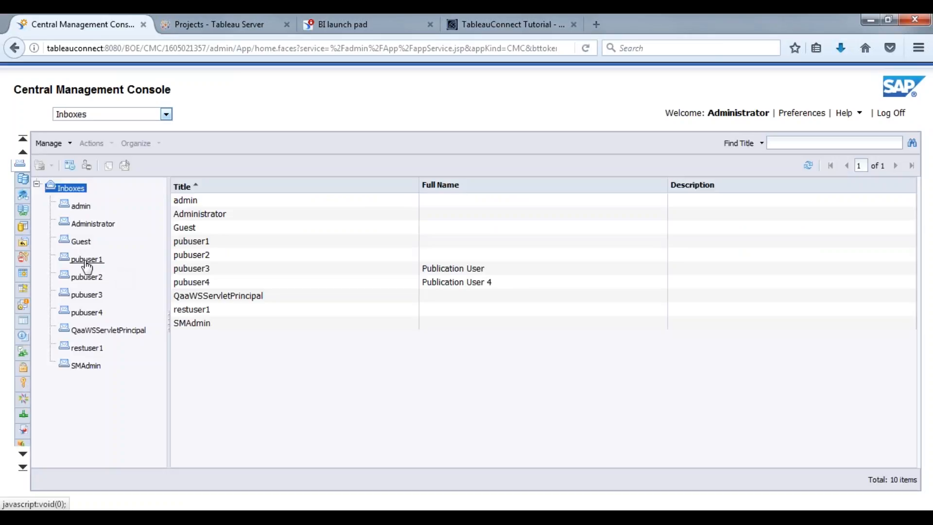
pyautogui.click(87, 262)
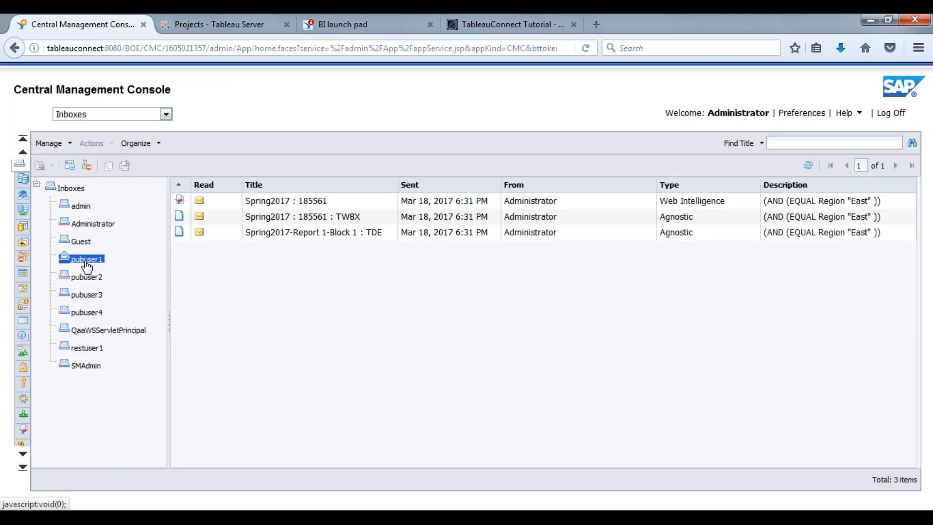
pyautogui.click(324, 223)
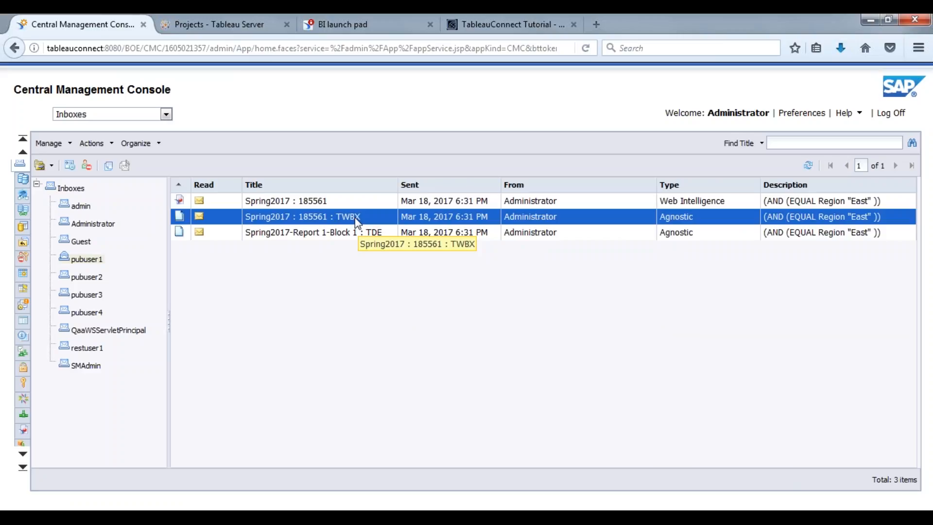
pyautogui.click(83, 277)
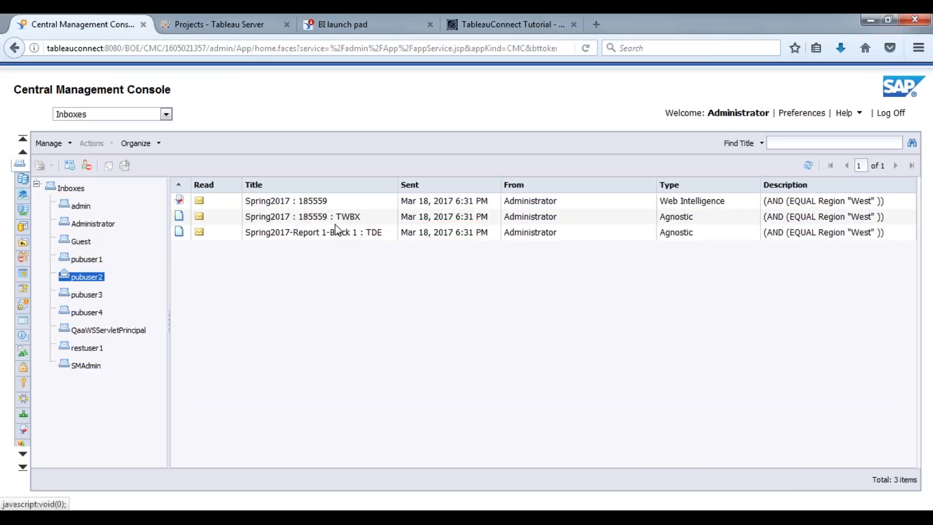
pyautogui.click(354, 219)
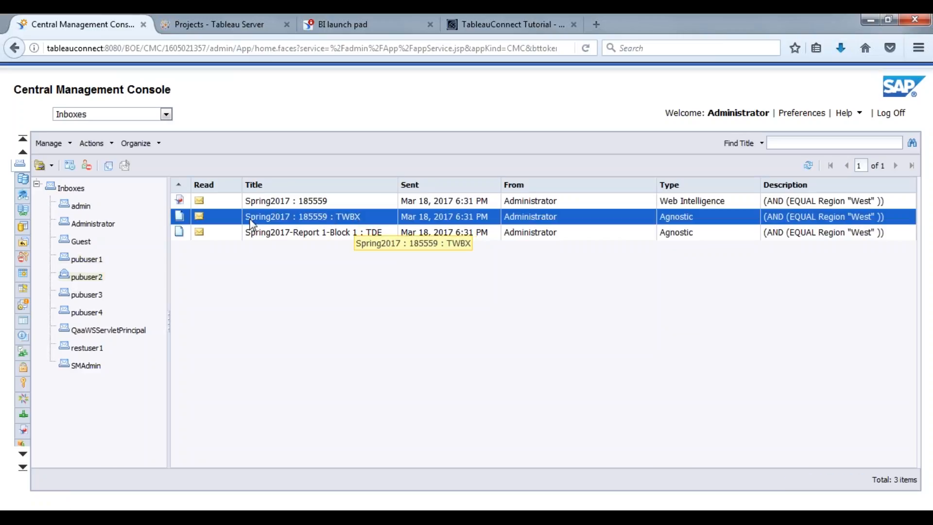
pyautogui.click(90, 297)
pyautogui.click(344, 220)
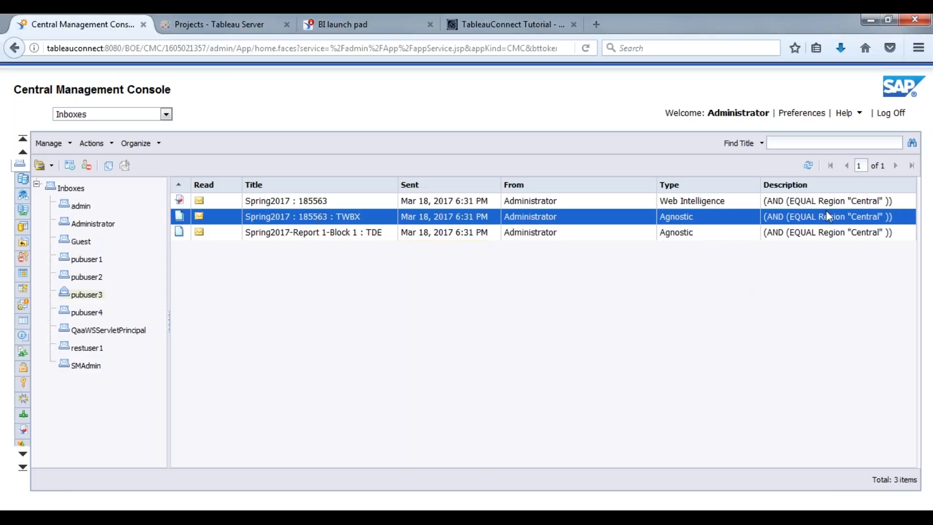
pyautogui.click(355, 25)
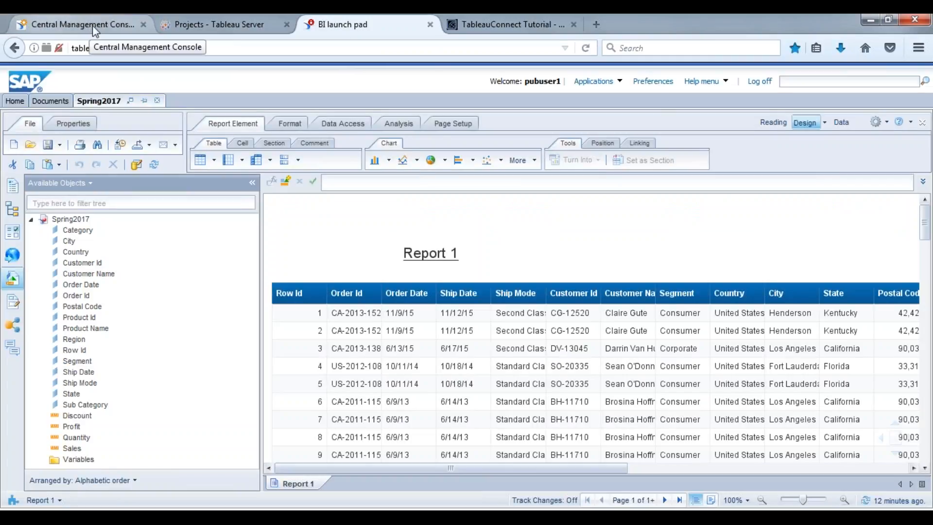
# Step: Move through the Tableau Server and Central Management Console tabs back to BI launch pad
pyautogui.click(223, 24)
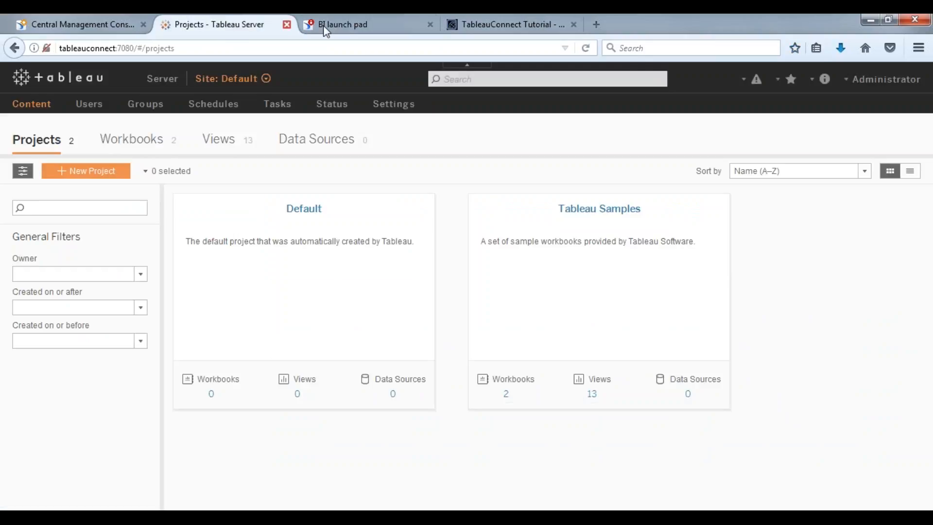
pyautogui.click(37, 23)
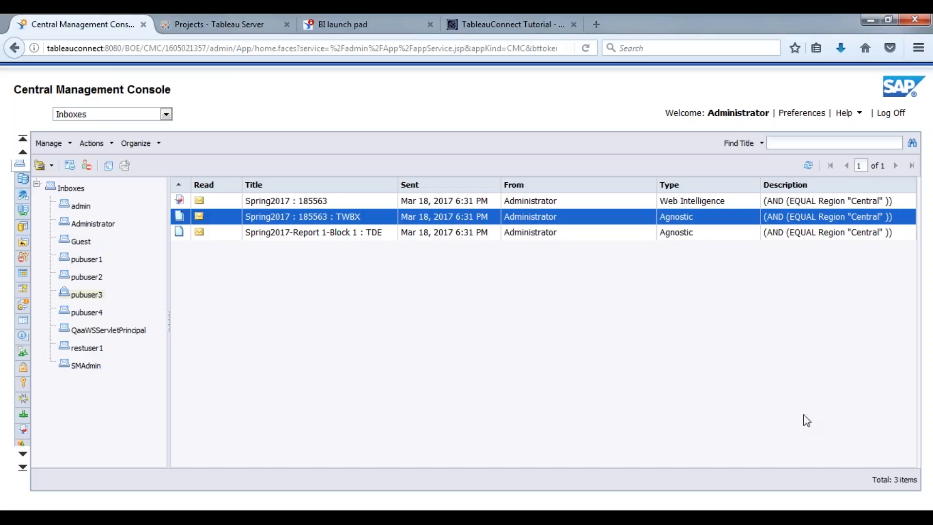
pyautogui.click(387, 20)
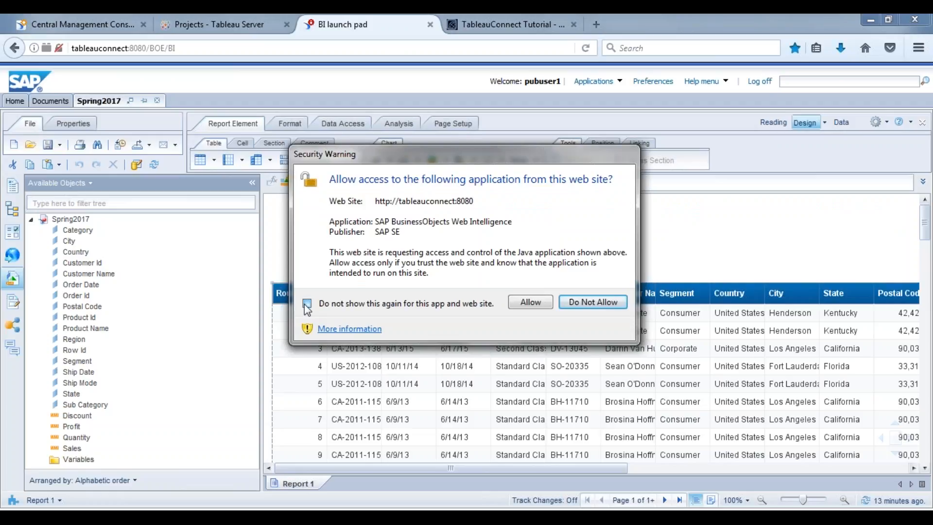
# Step: Decline the Java access warning, log on as the publication user, and open Documents
pyautogui.click(609, 304)
pyautogui.click(603, 305)
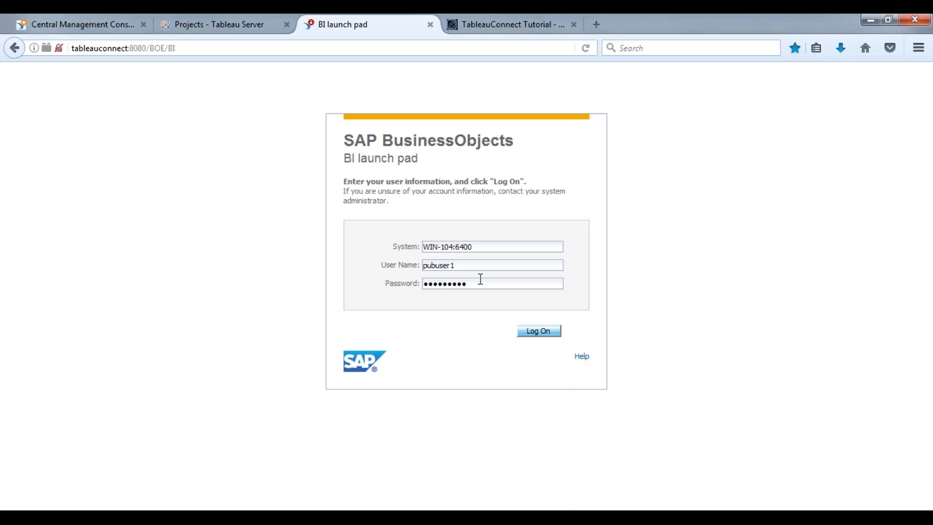
pyautogui.click(538, 331)
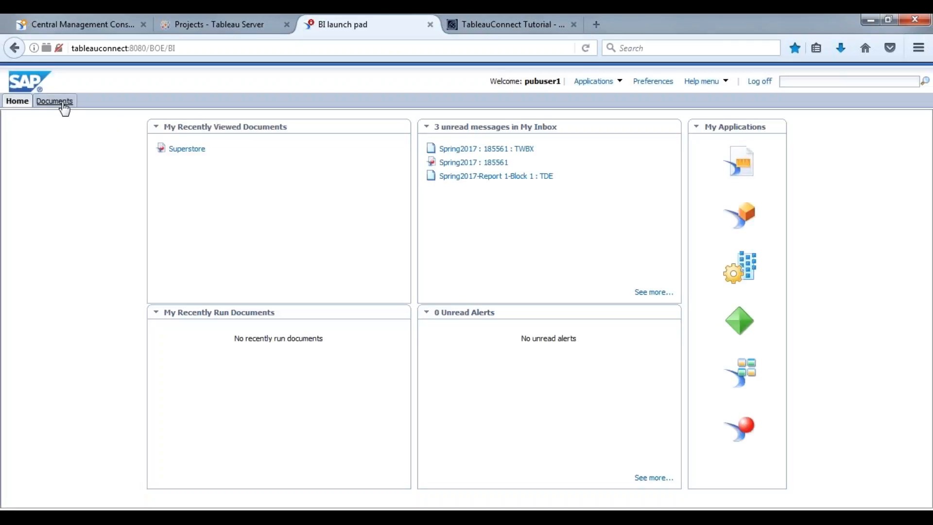
pyautogui.click(57, 101)
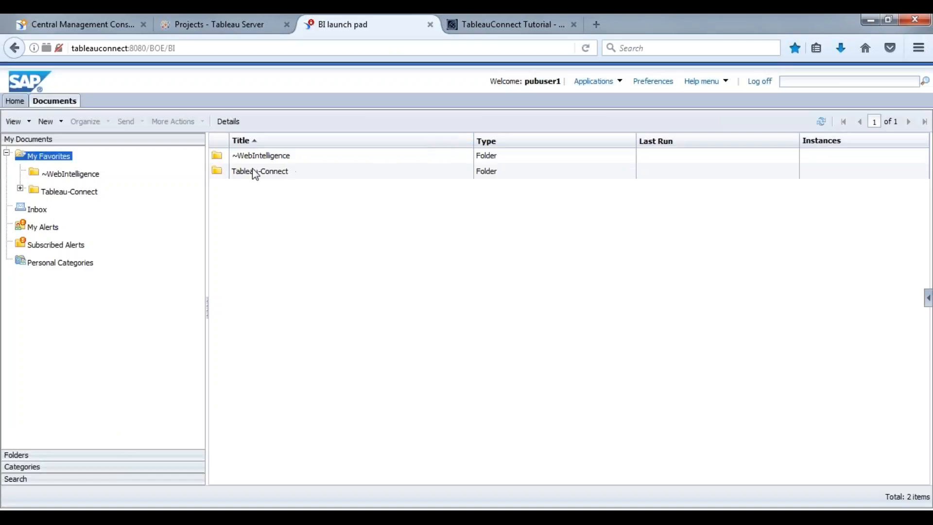
# Step: Open Tableau-Connect, then Spring2017, and launch the Sheet 1 profit-by-city chart
pyautogui.click(253, 174)
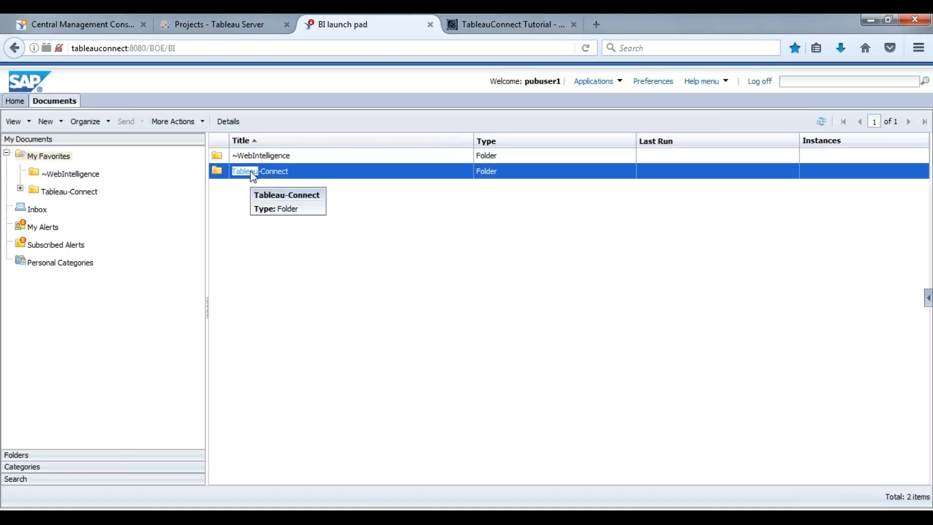
pyautogui.doubleClick(253, 172)
pyautogui.click(288, 174)
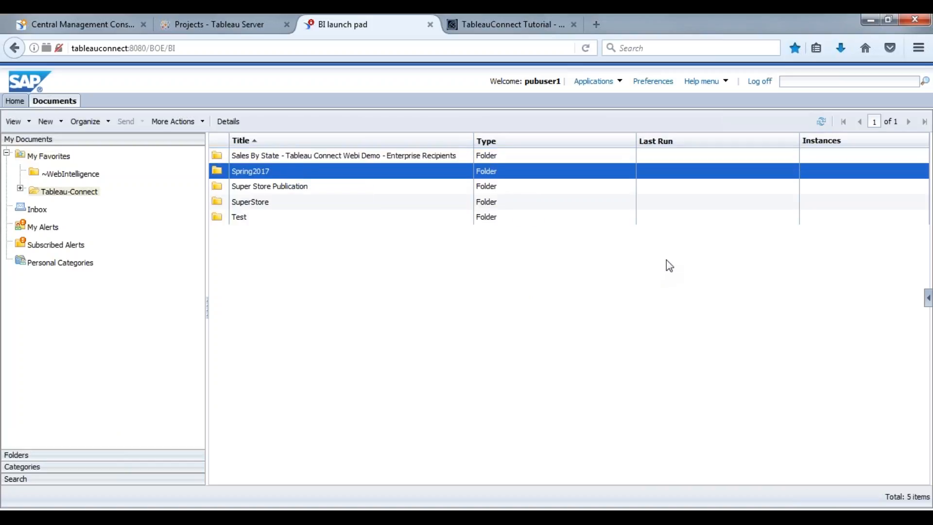
pyautogui.doubleClick(256, 172)
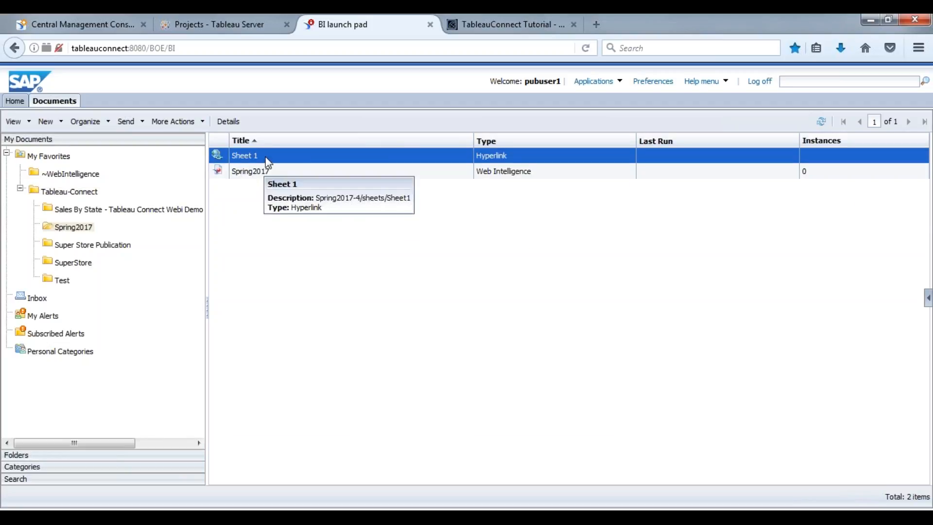
pyautogui.doubleClick(266, 156)
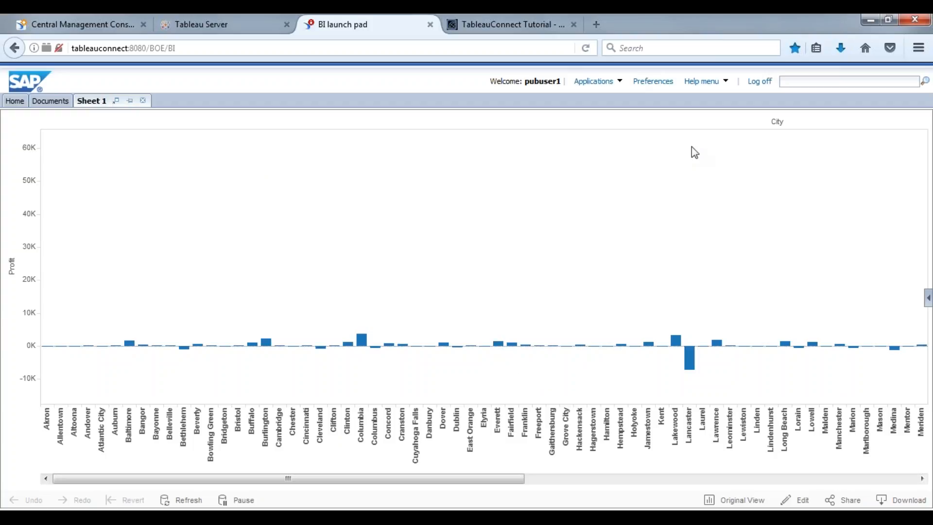
# Step: Log off from BI launch pad after viewing the Sheet 1 Profit-by-City chart
pyautogui.click(761, 82)
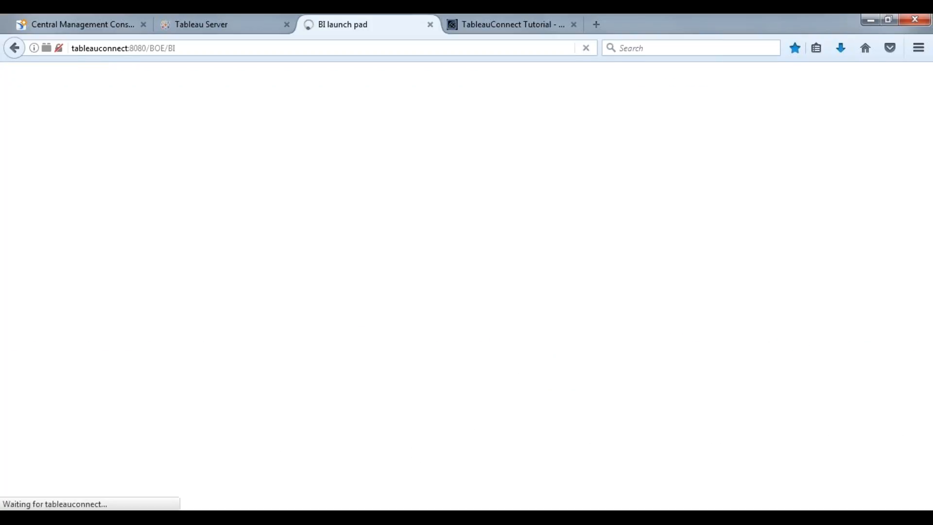